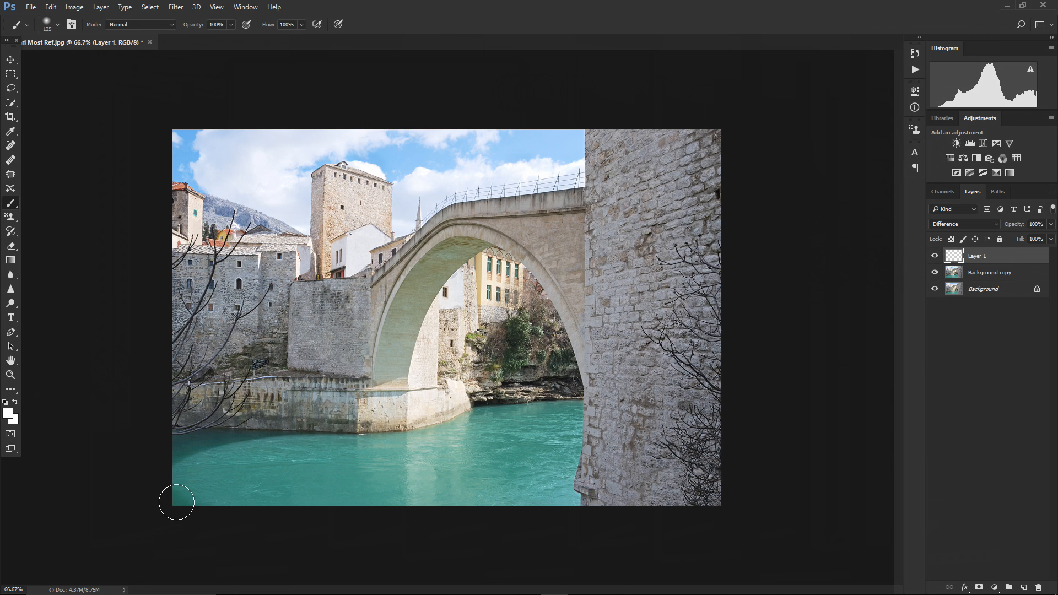
Paint brush strokes across the river, the bridge and the sky on Layer 1
mouse_move(176, 502)
left_mouse_down()
mouse_move(244, 462)
mouse_move(349, 456)
mouse_move(204, 483)
mouse_move(365, 480)
mouse_move(235, 496)
mouse_move(502, 494)
mouse_move(360, 488)
mouse_move(447, 476)
mouse_move(382, 469)
mouse_move(425, 464)
mouse_move(348, 463)
mouse_move(566, 415)
mouse_move(557, 475)
mouse_move(549, 447)
mouse_move(489, 453)
mouse_move(487, 488)
mouse_move(538, 503)
left_mouse_up()
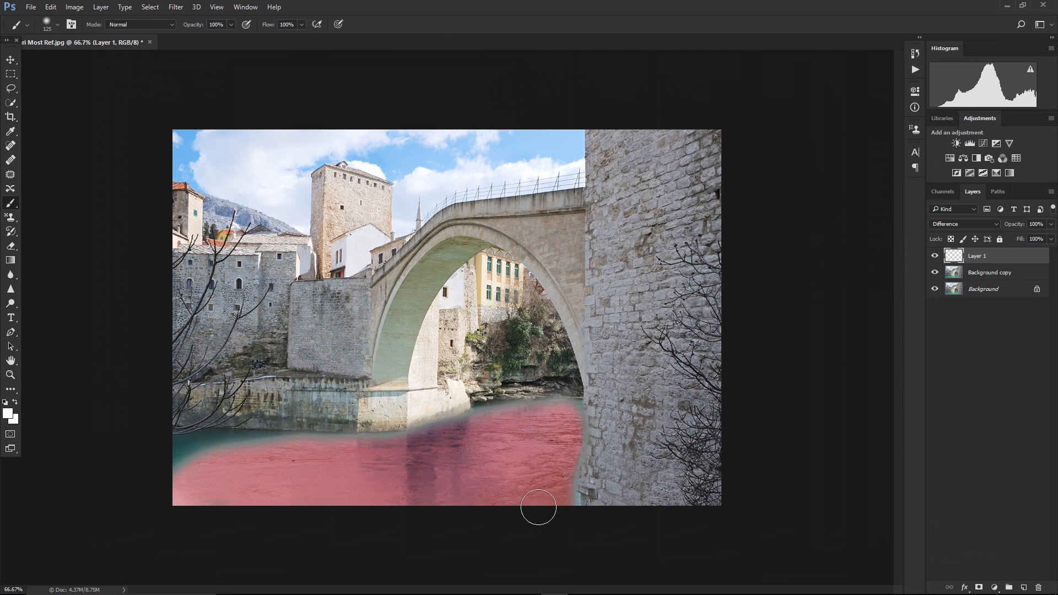
mouse_move(268, 447)
left_mouse_down()
mouse_move(170, 446)
mouse_move(158, 475)
left_mouse_up()
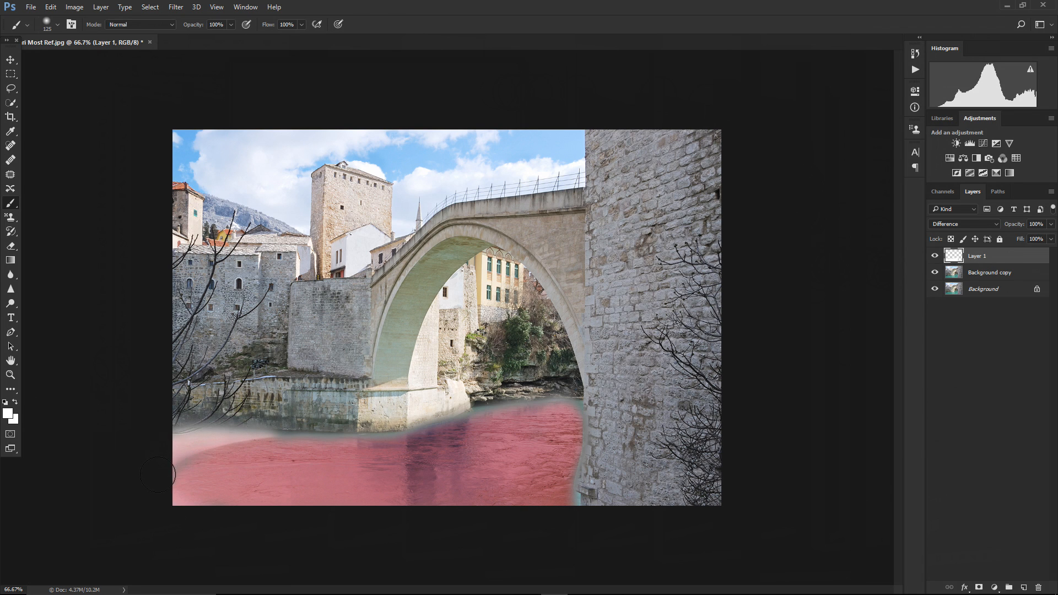
mouse_move(175, 439)
left_mouse_down()
mouse_move(245, 373)
mouse_move(190, 412)
mouse_move(178, 398)
mouse_move(237, 308)
mouse_move(270, 291)
mouse_move(202, 374)
mouse_move(261, 328)
mouse_move(219, 384)
mouse_move(266, 350)
mouse_move(219, 420)
mouse_move(270, 387)
mouse_move(235, 424)
mouse_move(314, 386)
mouse_move(324, 399)
mouse_move(311, 417)
mouse_move(386, 417)
mouse_move(400, 424)
mouse_move(393, 433)
mouse_move(461, 404)
mouse_move(456, 387)
mouse_move(394, 401)
mouse_move(386, 372)
mouse_move(377, 396)
mouse_move(408, 278)
mouse_move(444, 248)
mouse_move(486, 244)
mouse_move(448, 262)
mouse_move(417, 338)
mouse_move(427, 299)
mouse_move(421, 370)
mouse_move(426, 304)
mouse_move(449, 272)
mouse_move(446, 375)
mouse_move(459, 285)
mouse_move(458, 363)
mouse_move(461, 252)
mouse_move(471, 336)
mouse_move(485, 254)
mouse_move(493, 358)
mouse_move(515, 264)
mouse_move(510, 386)
mouse_move(538, 361)
mouse_move(562, 411)
mouse_move(560, 328)
left_mouse_up()
mouse_move(417, 243)
left_mouse_down()
mouse_move(315, 363)
mouse_move(289, 298)
mouse_move(333, 389)
mouse_move(357, 272)
mouse_move(396, 212)
mouse_move(321, 213)
mouse_move(348, 173)
mouse_move(309, 163)
mouse_move(318, 148)
mouse_move(207, 128)
mouse_move(381, 123)
mouse_move(340, 151)
mouse_move(441, 131)
mouse_move(385, 158)
mouse_move(418, 162)
mouse_move(533, 146)
mouse_move(473, 174)
mouse_move(490, 166)
mouse_move(387, 187)
mouse_move(418, 243)
mouse_move(456, 247)
mouse_move(433, 291)
mouse_move(551, 274)
left_mouse_up()
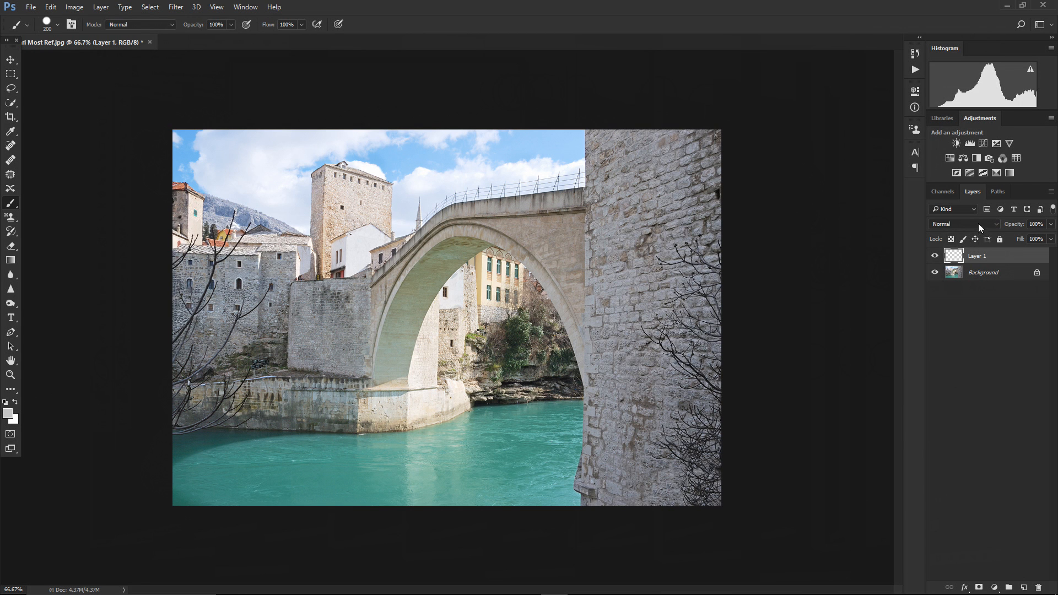
Switch Layer 1's blend mode to Exclusion
left_click(978, 223)
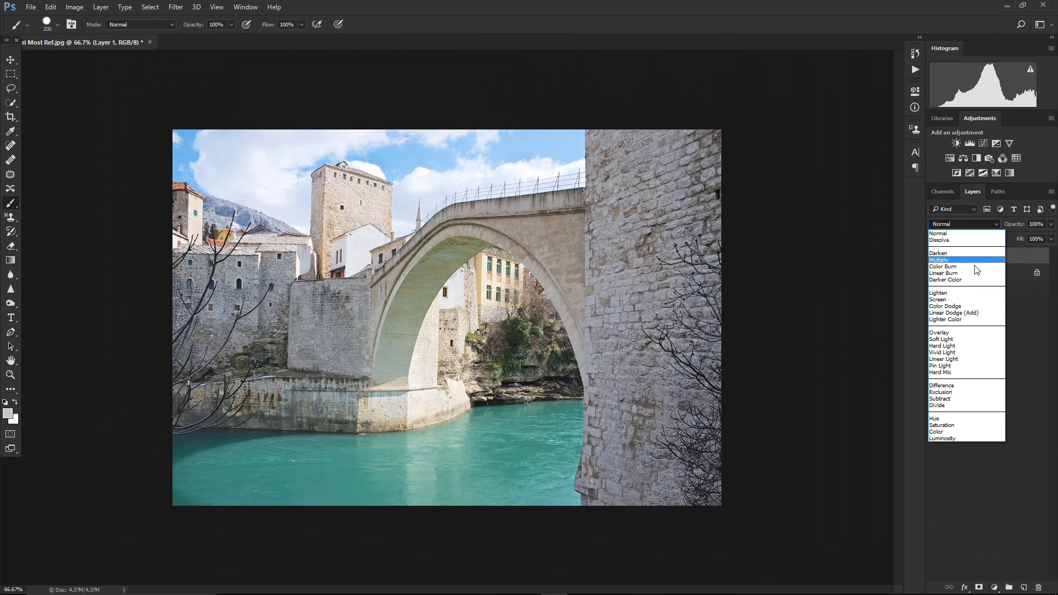
left_click(955, 392)
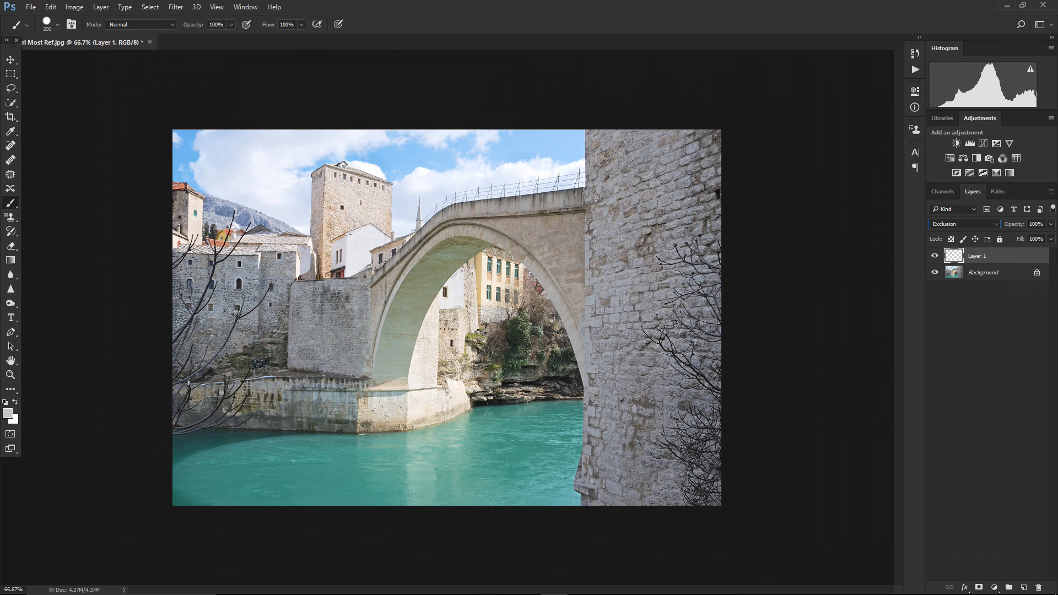
Pick white as the foreground colour and paint a vertical stroke down the stone pillar on Layer 1
left_click(8, 413)
left_click_drag(242, 110, 235, 96)
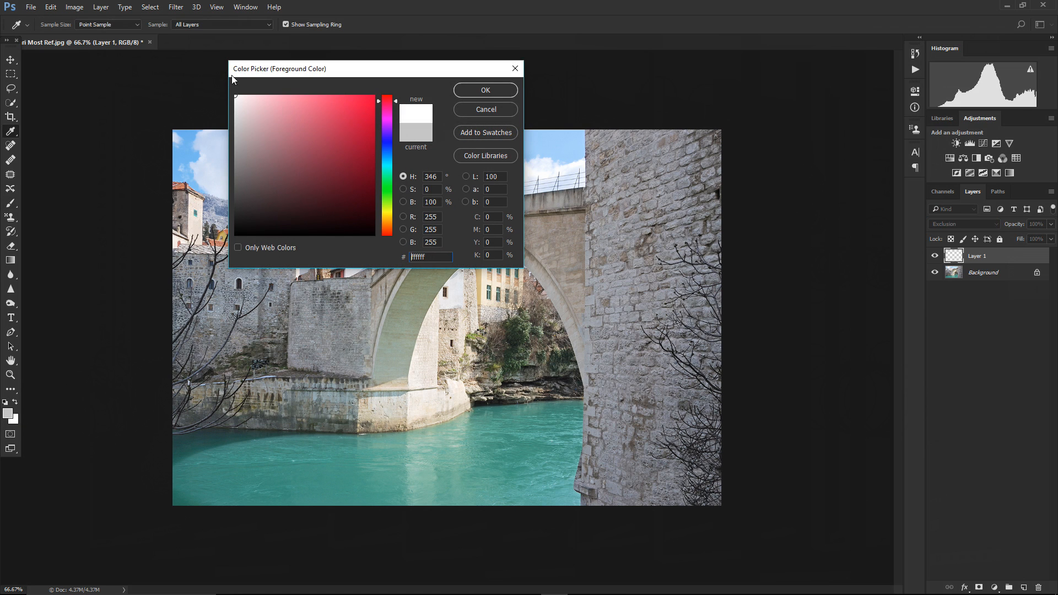
left_click(467, 89)
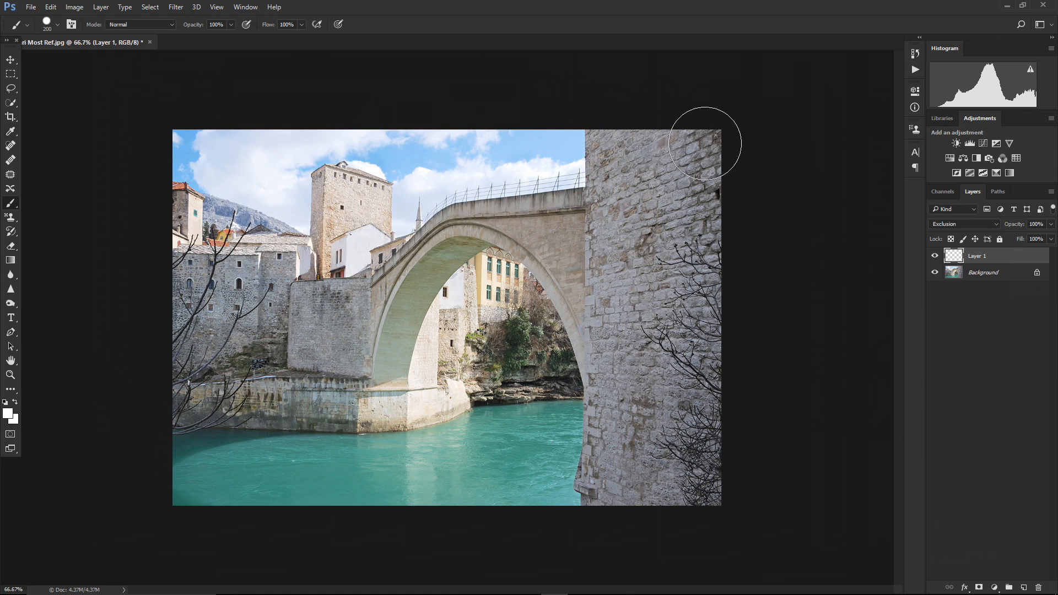
mouse_move(706, 139)
left_mouse_down()
mouse_move(696, 332)
mouse_move(704, 523)
mouse_move(653, 139)
mouse_move(661, 510)
mouse_move(639, 418)
mouse_move(610, 443)
mouse_move(593, 517)
mouse_move(576, 479)
mouse_move(606, 420)
mouse_move(572, 489)
mouse_move(607, 351)
mouse_move(624, 137)
mouse_move(604, 121)
mouse_move(586, 497)
mouse_move(645, 510)
left_mouse_up()
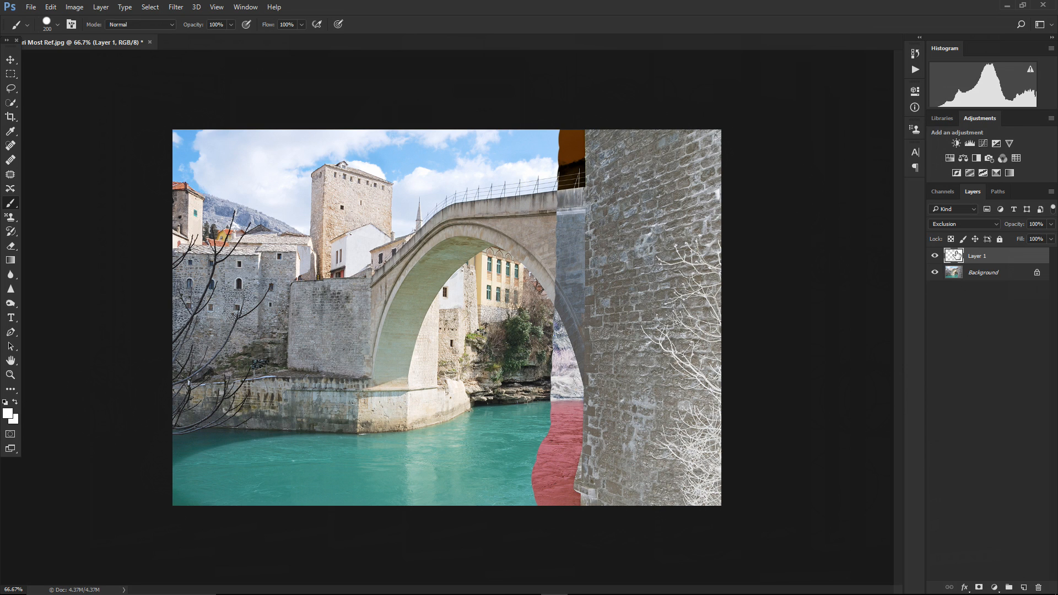
Compare Layer 1 in Difference blend mode, then switch it back to Exclusion
left_click(960, 224)
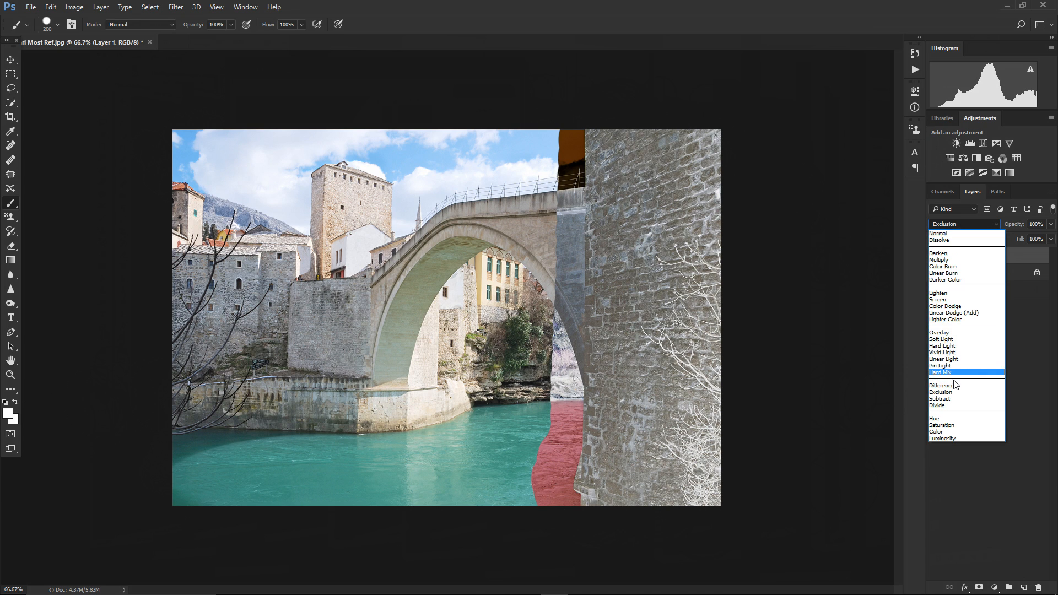
left_click(953, 386)
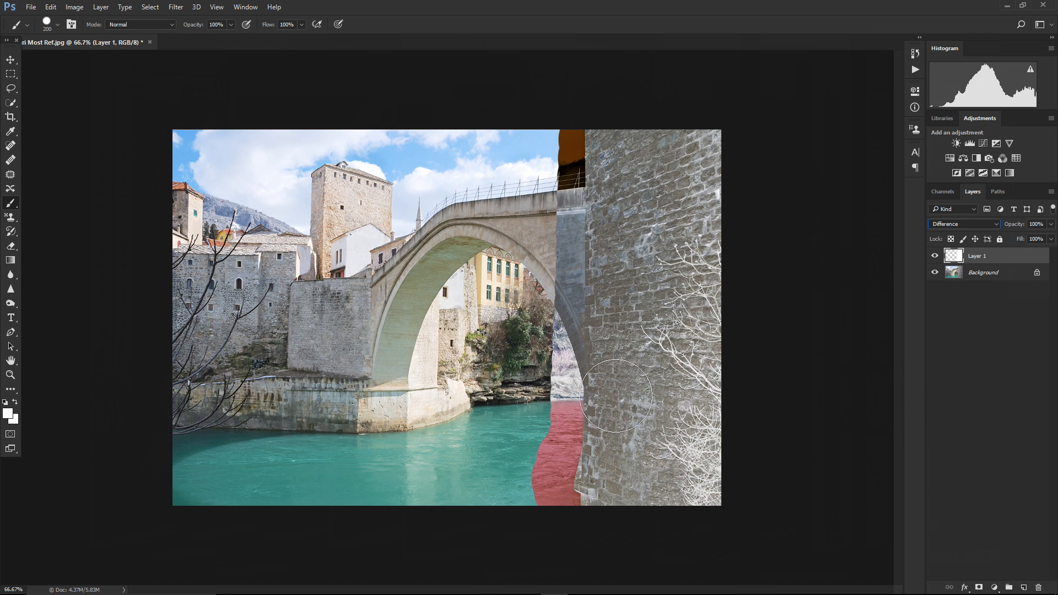
left_click(944, 227)
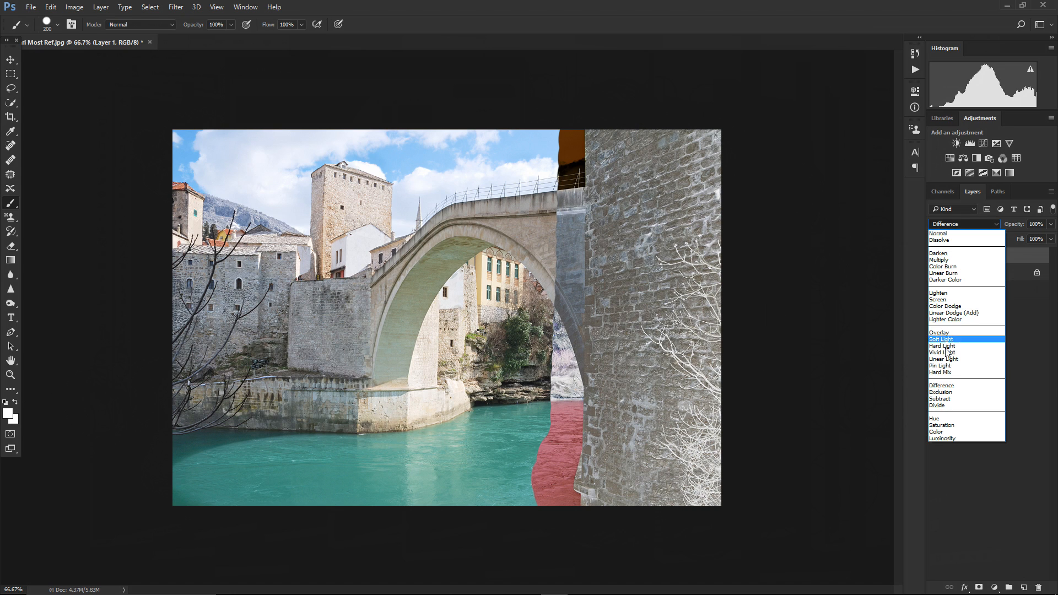
left_click(943, 393)
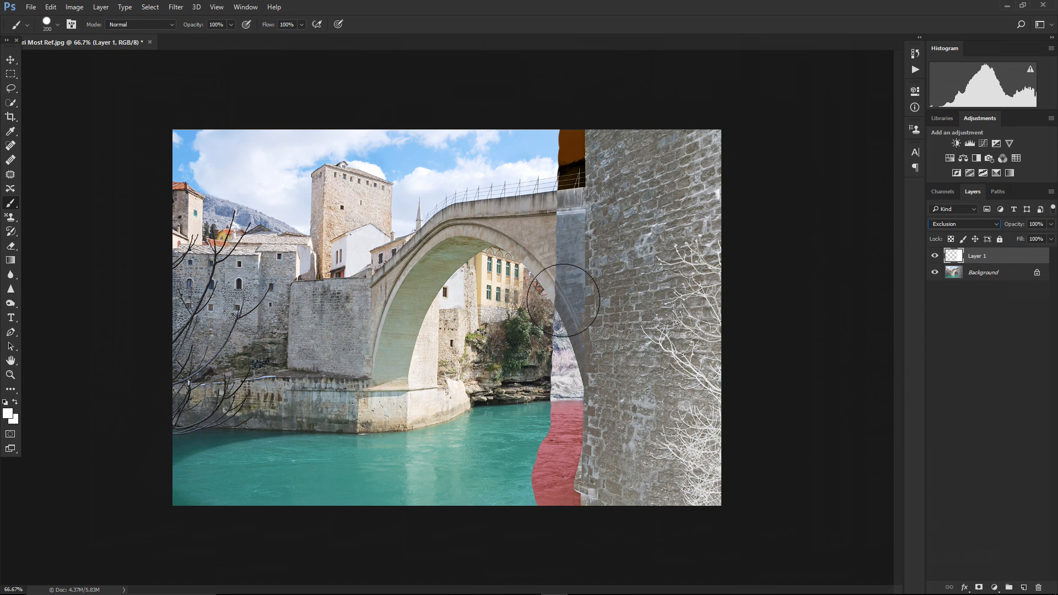
Set the foreground colour to light grey bbbbbb and paint over the pillar and its edge on Layer 1
left_click(9, 413)
left_click_drag(260, 132, 228, 133)
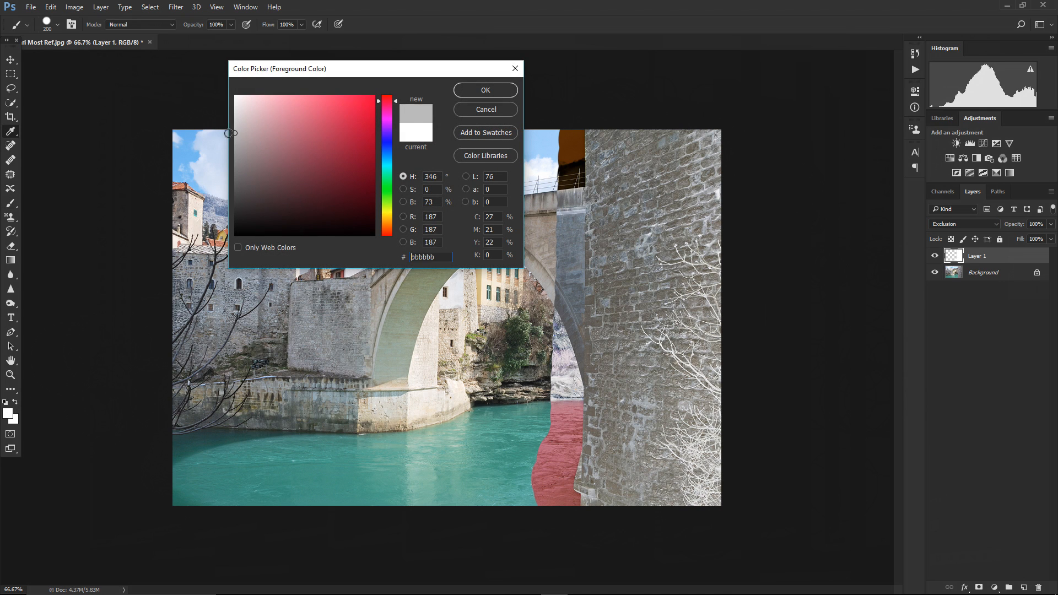
left_click(485, 89)
mouse_move(701, 142)
left_mouse_down()
mouse_move(690, 405)
mouse_move(709, 496)
left_mouse_up()
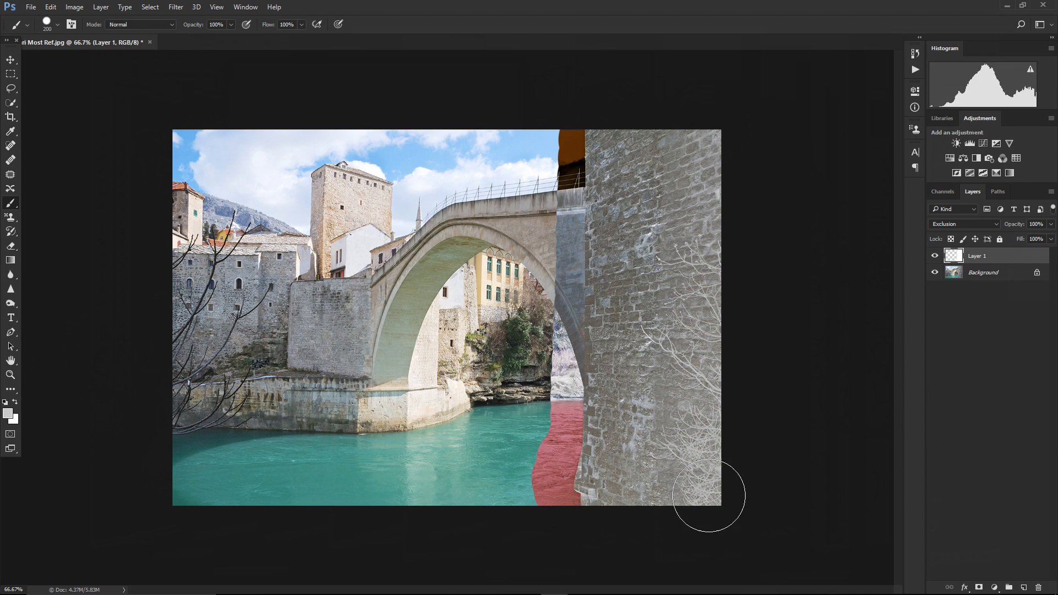
mouse_move(663, 270)
left_mouse_down()
mouse_move(655, 443)
mouse_move(630, 499)
mouse_move(597, 141)
mouse_move(587, 338)
mouse_move(557, 501)
left_mouse_up()
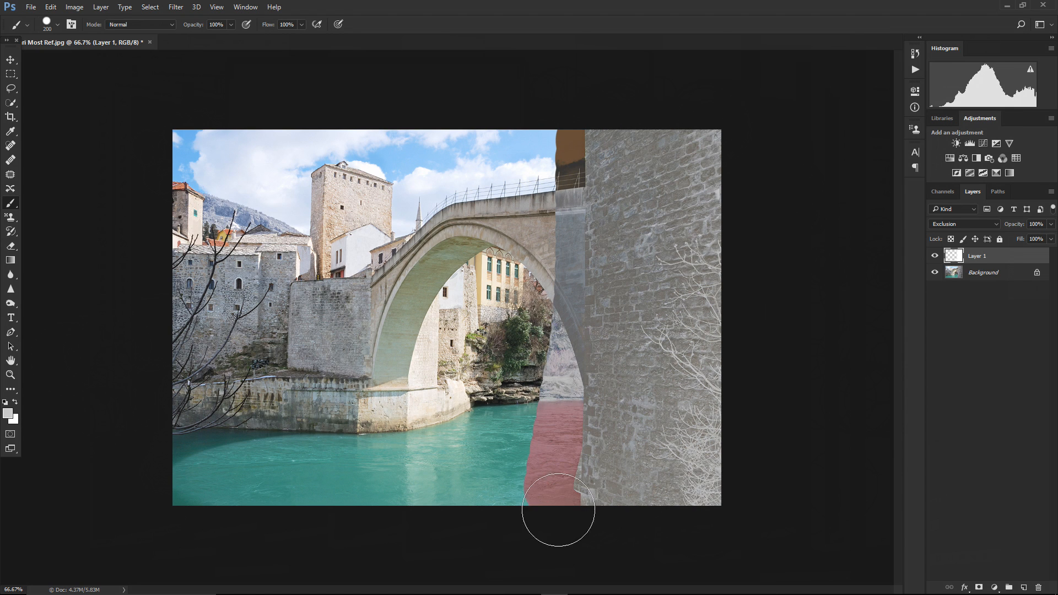
Switch Layer 1's blend mode to Difference
left_click(975, 224)
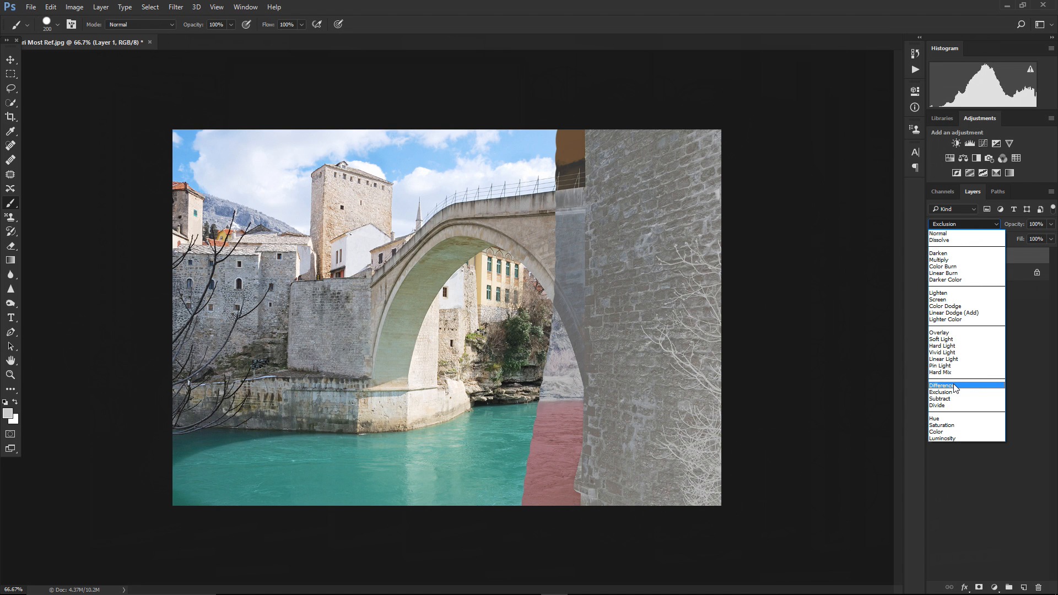
left_click(954, 384)
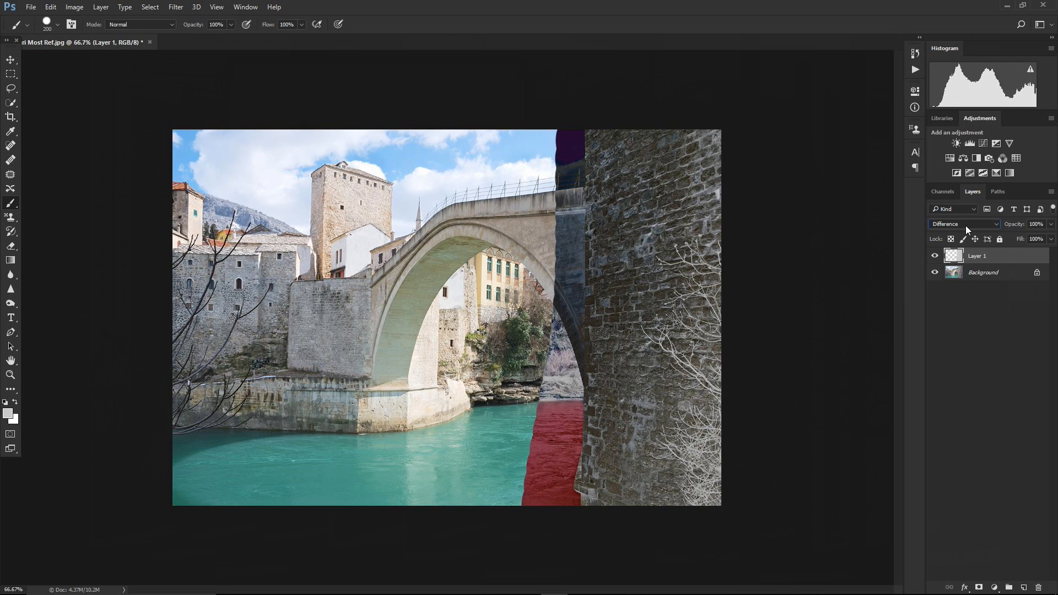
Set the foreground colour to black 000000 and paint over the pillar on Layer 1
left_click(10, 414)
type("000000")
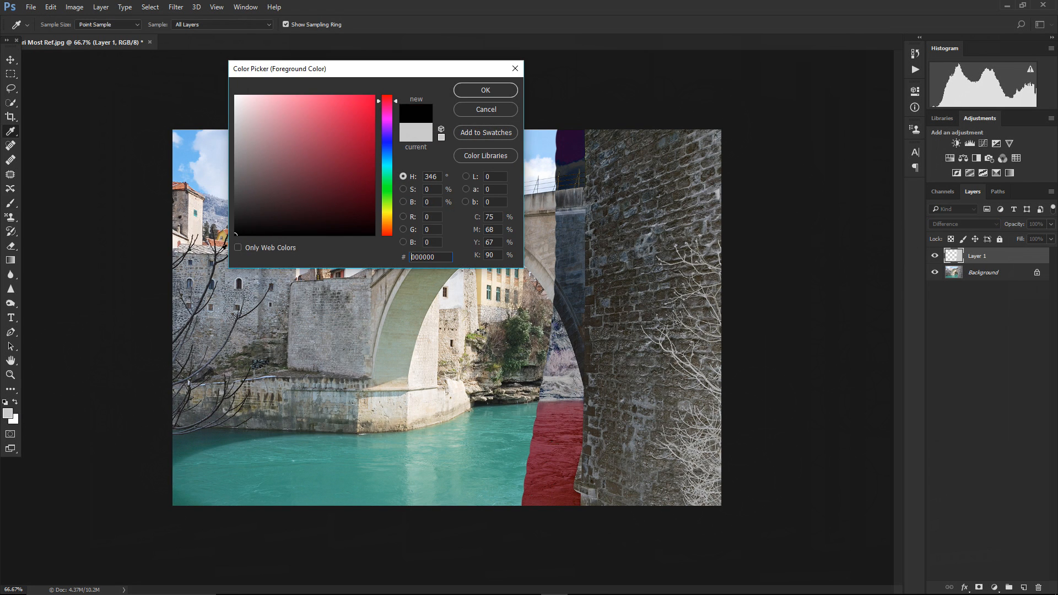
key("Return")
mouse_move(708, 130)
left_mouse_down()
mouse_move(704, 498)
mouse_move(689, 231)
mouse_move(648, 143)
mouse_move(654, 496)
mouse_move(605, 141)
mouse_move(568, 187)
mouse_move(557, 474)
mouse_move(583, 374)
mouse_move(622, 534)
left_mouse_up()
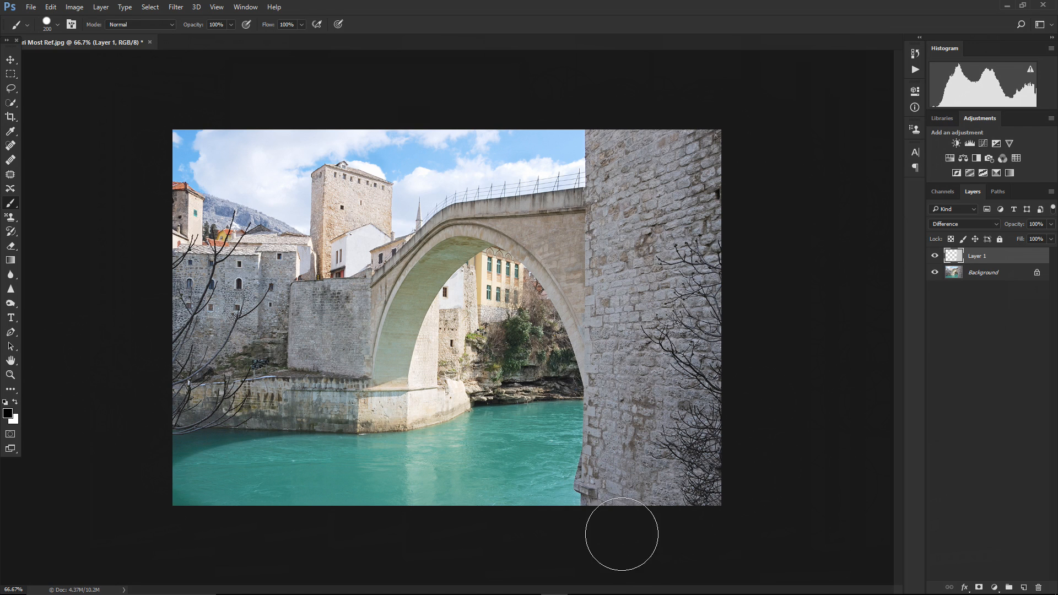
Switch Layer 1's blend mode to Exclusion and reselect Layer 1
left_click(967, 224)
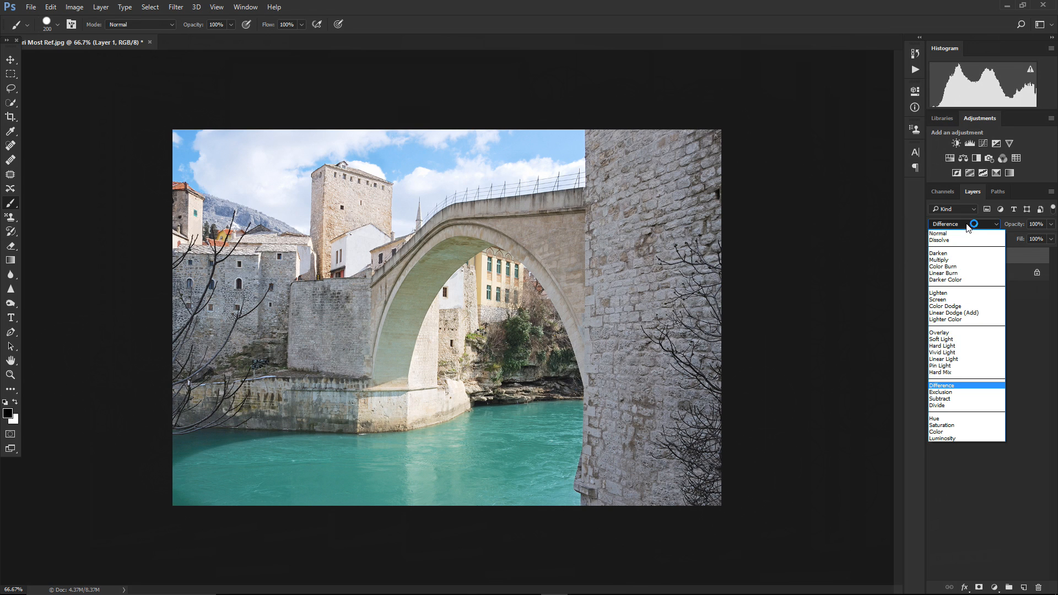
left_click(949, 392)
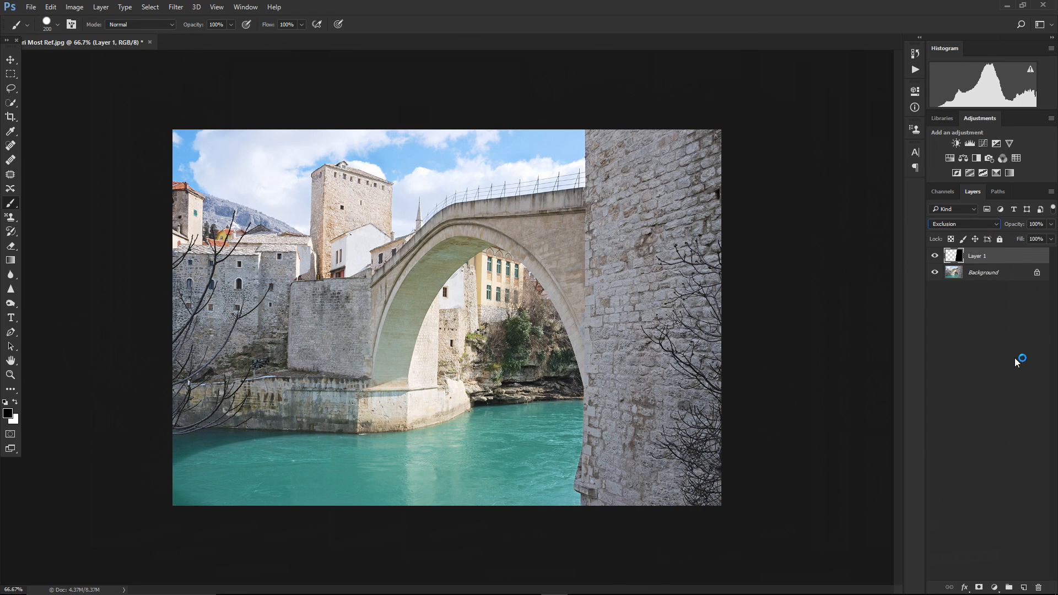
left_click(1040, 324)
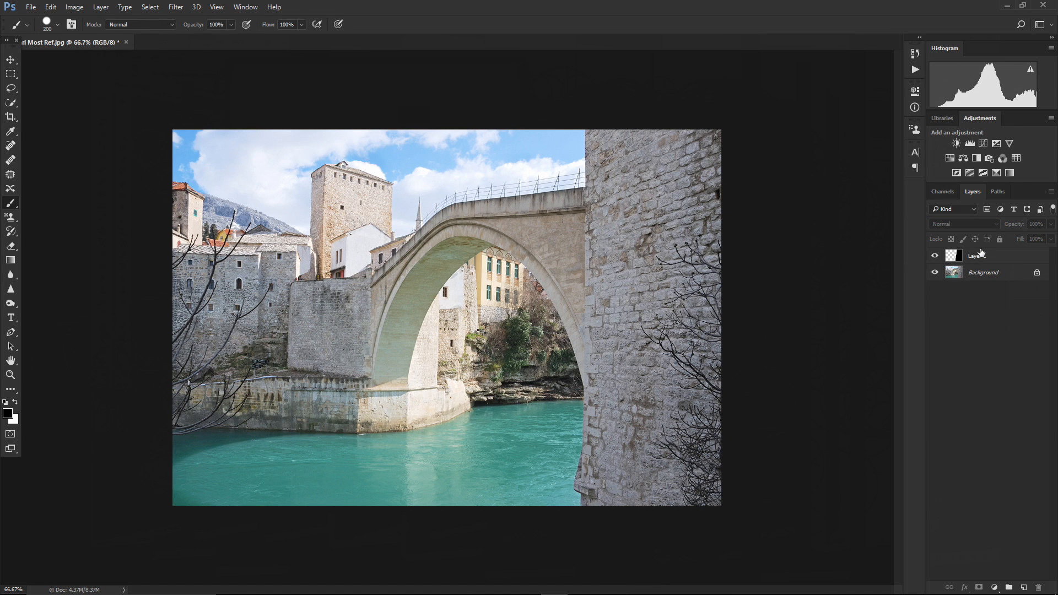
left_click(984, 257)
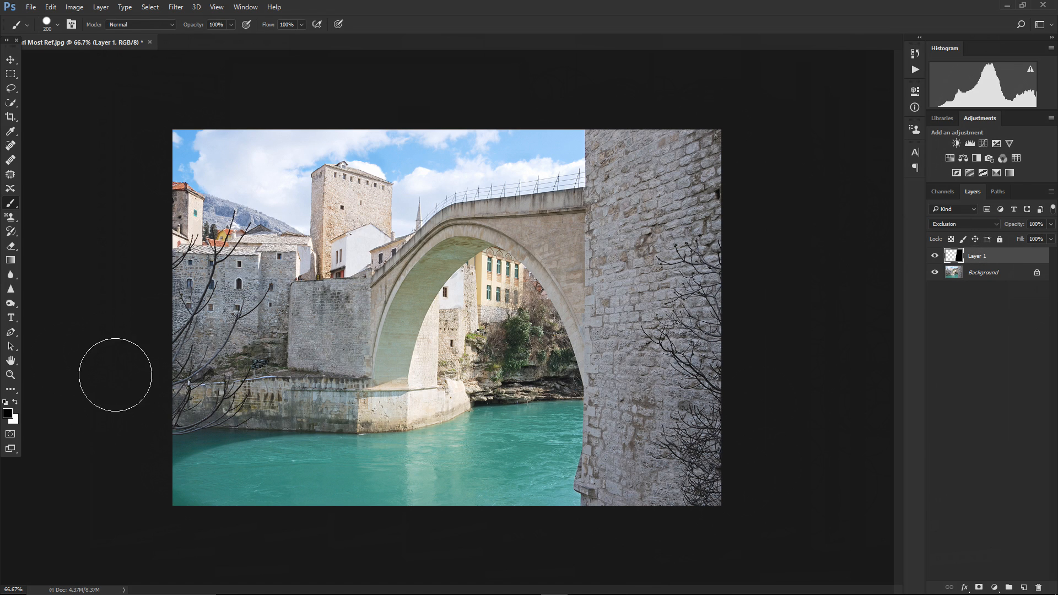
Set the foreground colour to dark grey 2c2c2c and paint a vertical stroke along the pillar's left edge
left_click(8, 413)
left_click_drag(248, 222, 223, 211)
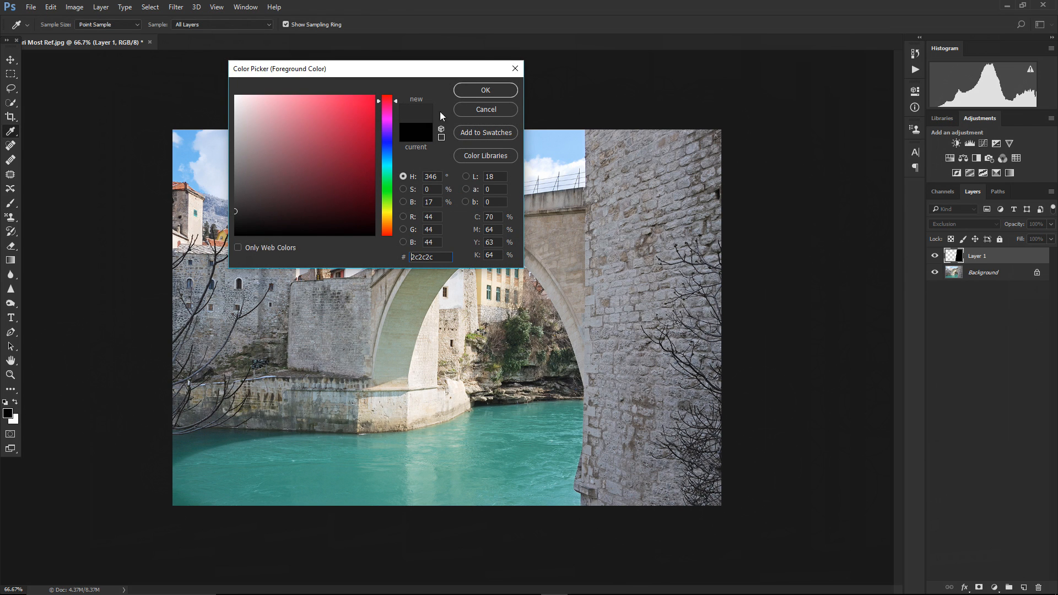
left_click(470, 88)
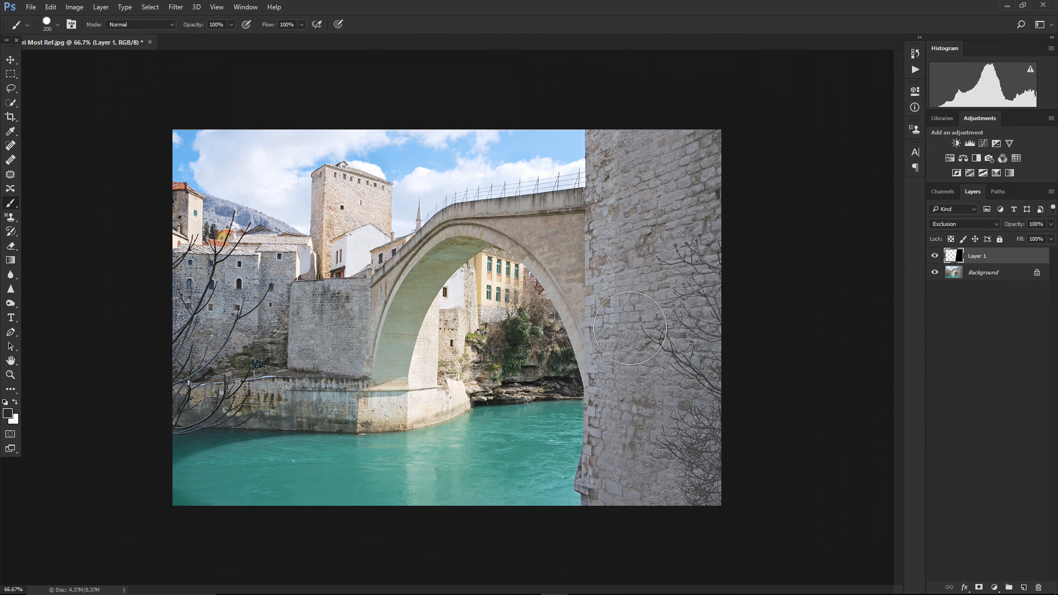
mouse_move(619, 111)
left_mouse_down()
mouse_move(571, 342)
mouse_move(557, 513)
mouse_move(585, 102)
left_mouse_up()
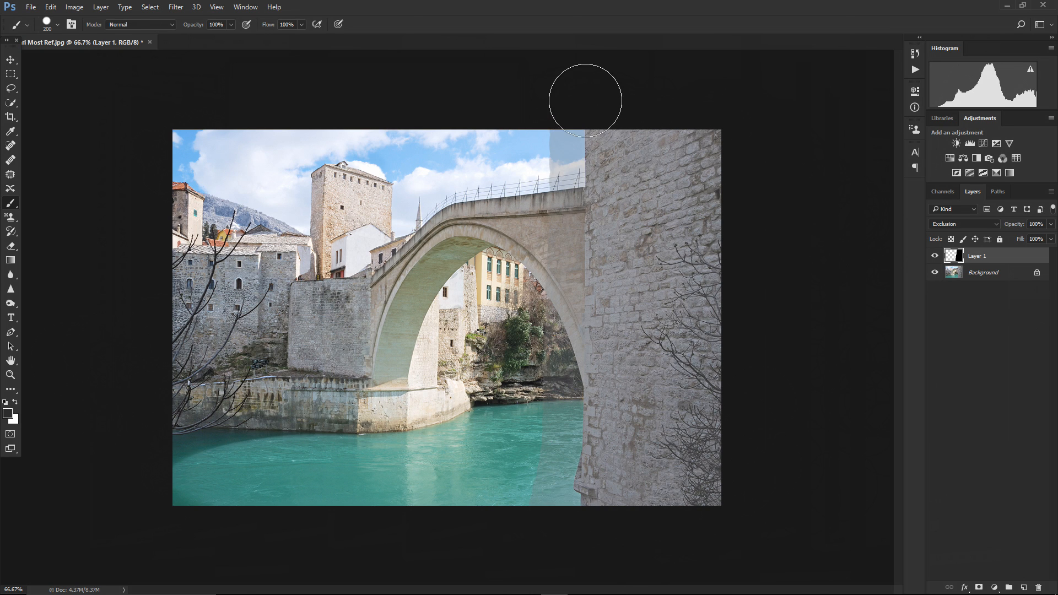
Switch Layer 1's blend mode to Difference, then to Subtract
left_click(954, 225)
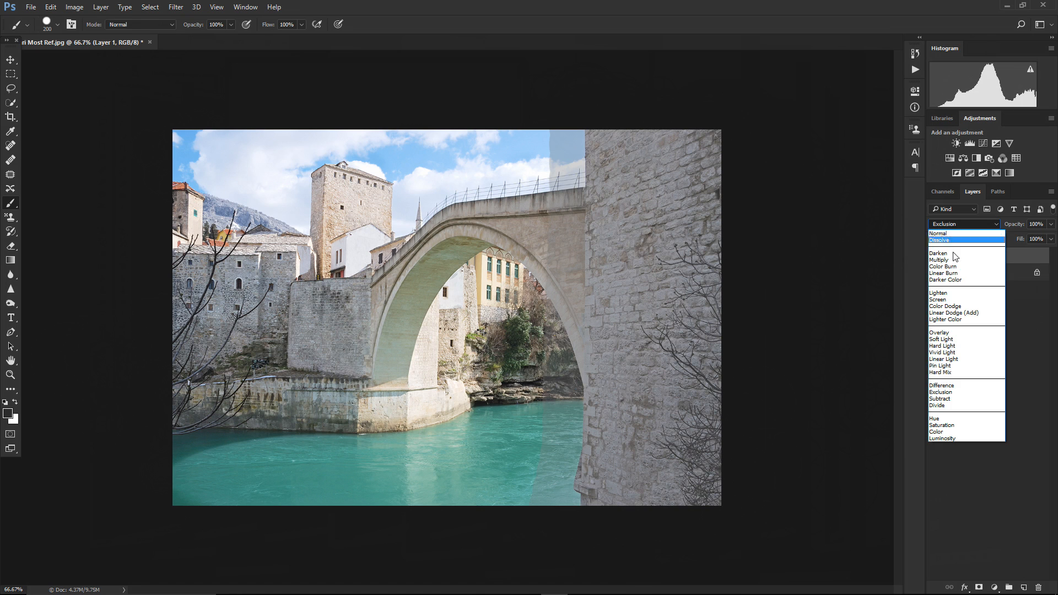
left_click(944, 385)
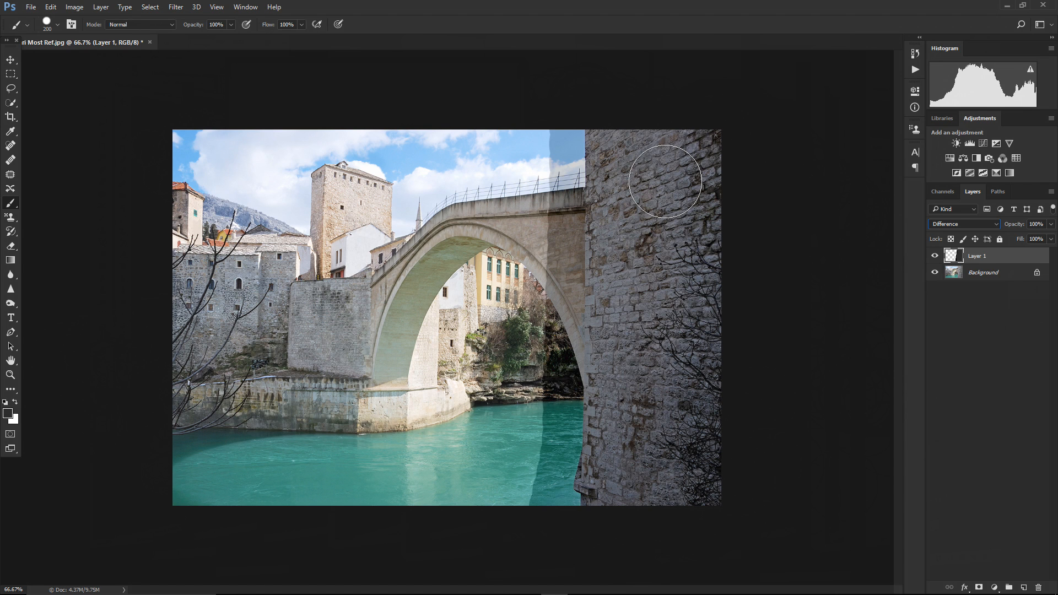
left_click(947, 225)
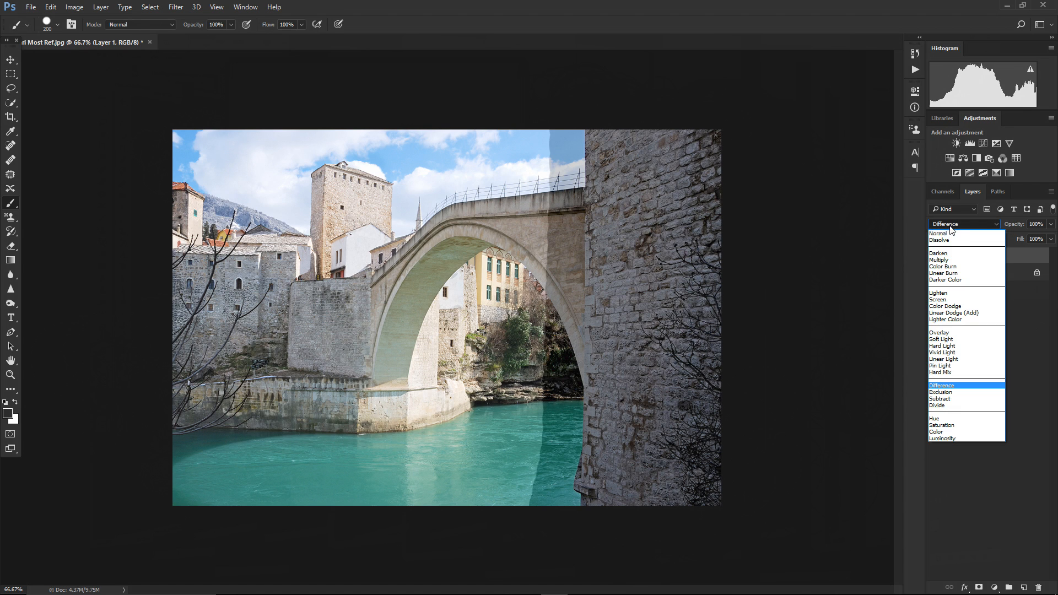
left_click(947, 399)
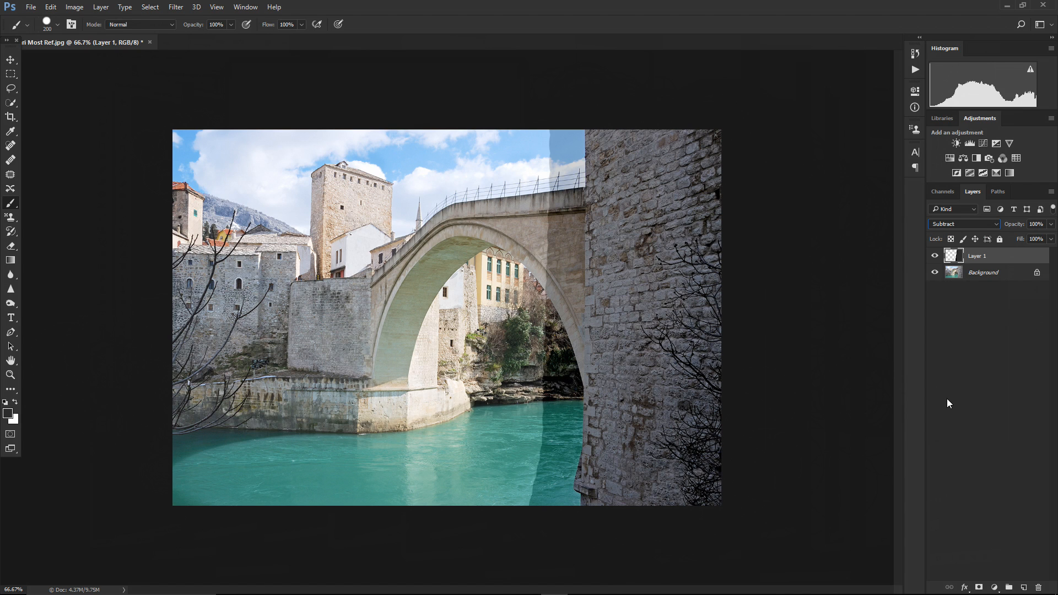
Replace Layer 1 with a new empty layer and set its blend mode to Subtract
left_click_drag(994, 257, 1039, 588)
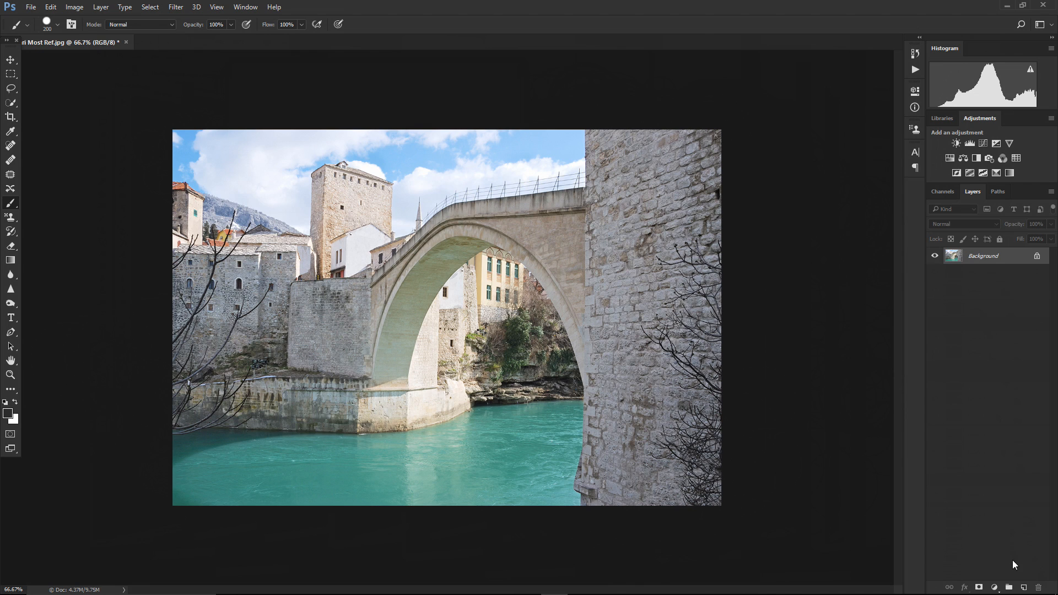
left_click(1024, 588)
left_click(953, 225)
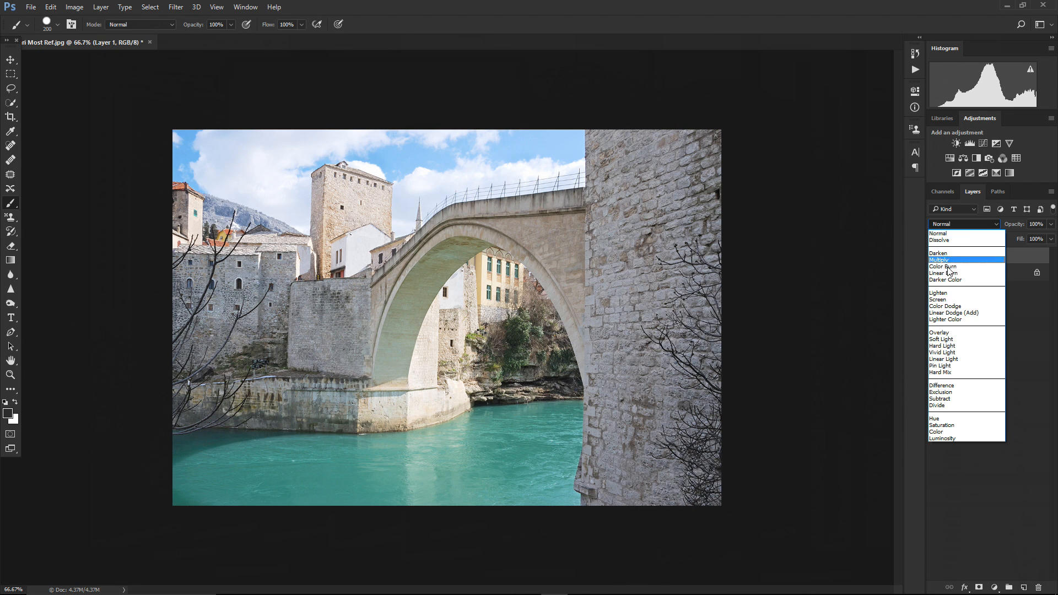
left_click(941, 399)
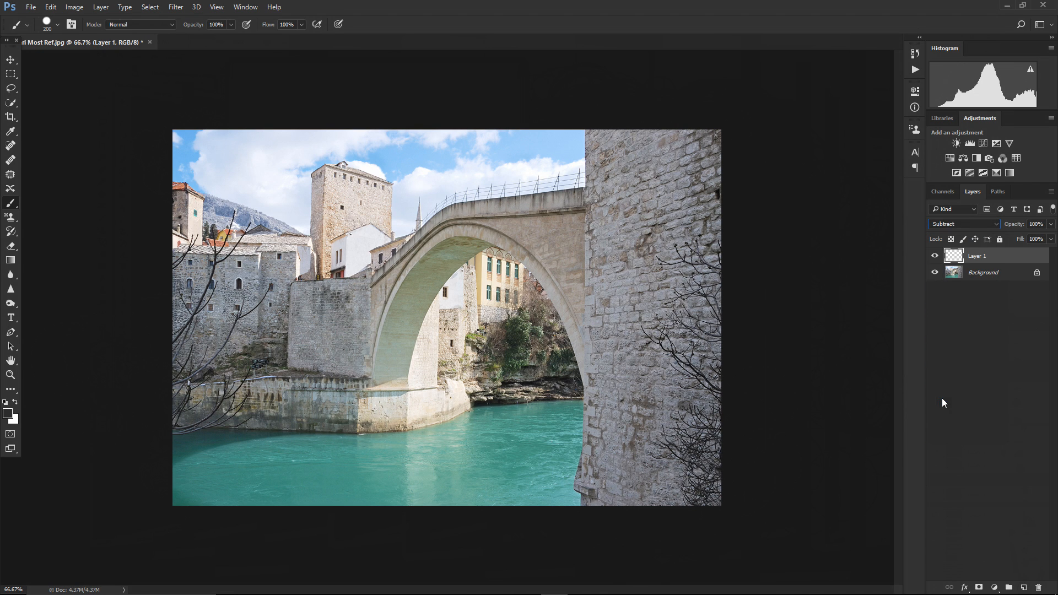
Set the foreground colour to white ffffff
left_click(8, 414)
left_click_drag(256, 141, 209, 61)
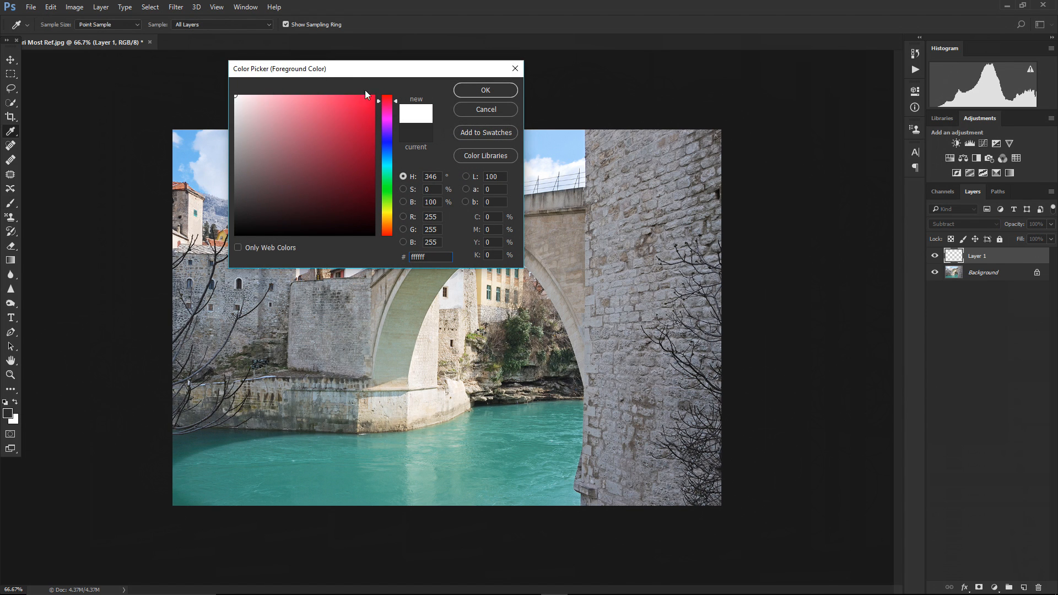
left_click(468, 90)
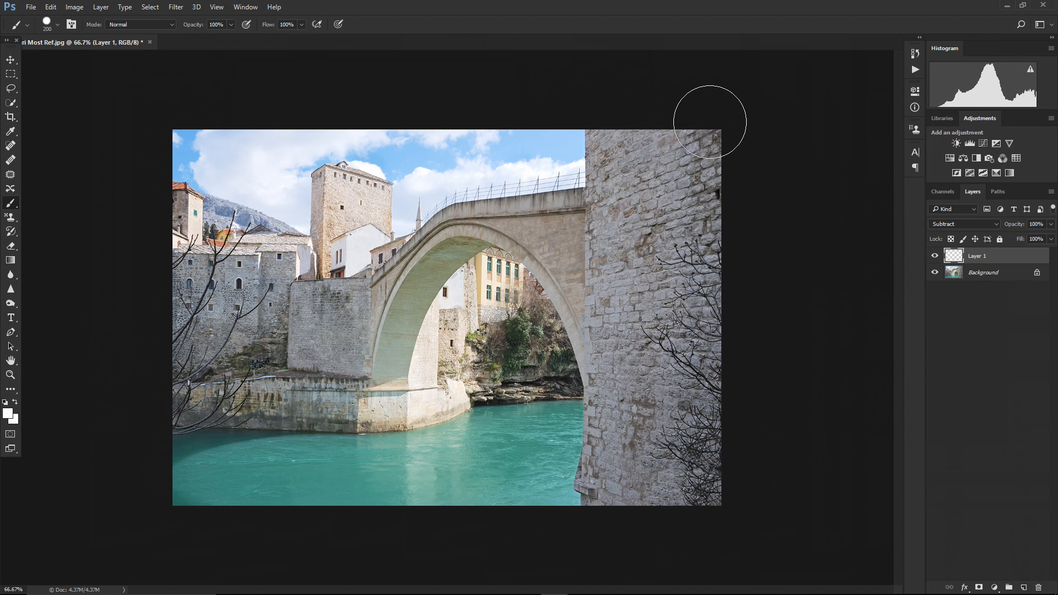
Paint a white stroke down the right side of the image over the pillar
mouse_move(710, 121)
left_mouse_down()
mouse_move(714, 498)
mouse_move(706, 515)
mouse_move(651, 117)
mouse_move(642, 194)
mouse_move(658, 457)
mouse_move(647, 519)
mouse_move(634, 465)
mouse_move(621, 90)
left_mouse_up()
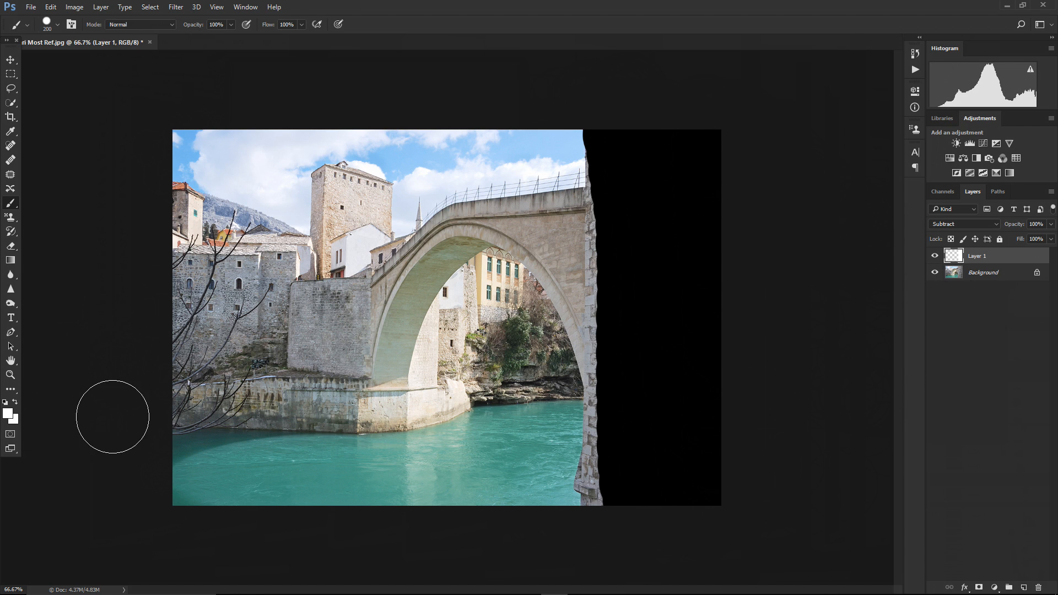
Pick a light grey foreground colour and dab once at the pillar's upper left edge
left_click(9, 413)
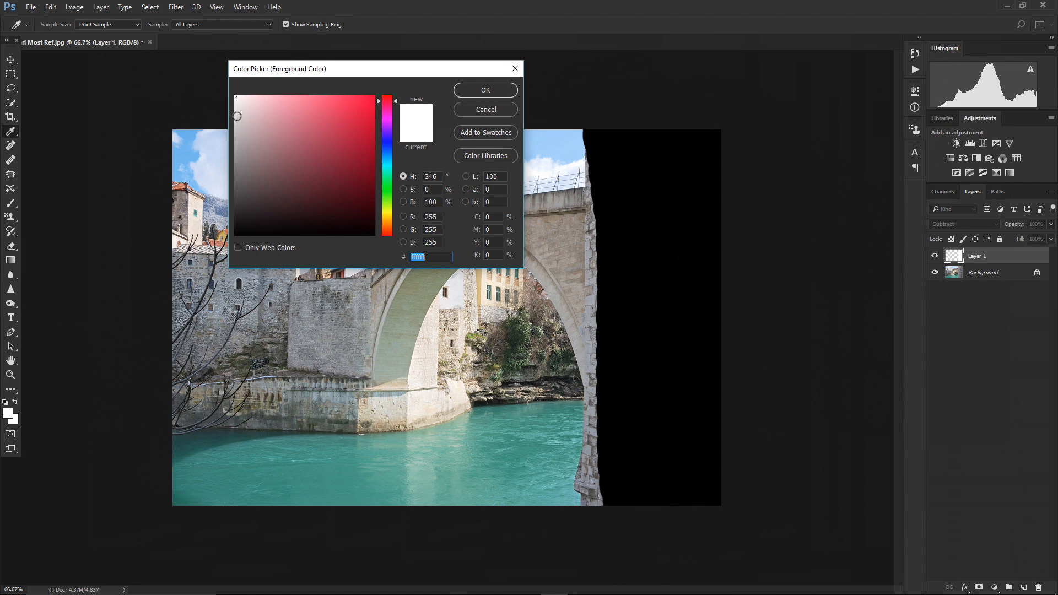
left_click(225, 132)
left_click(486, 90)
key("b")
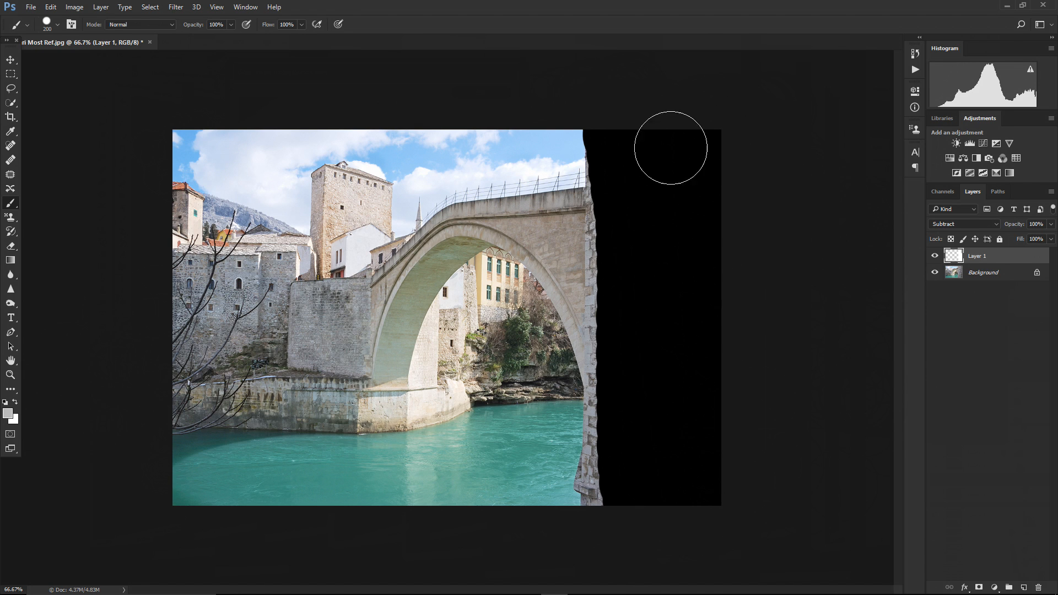
left_click(611, 144)
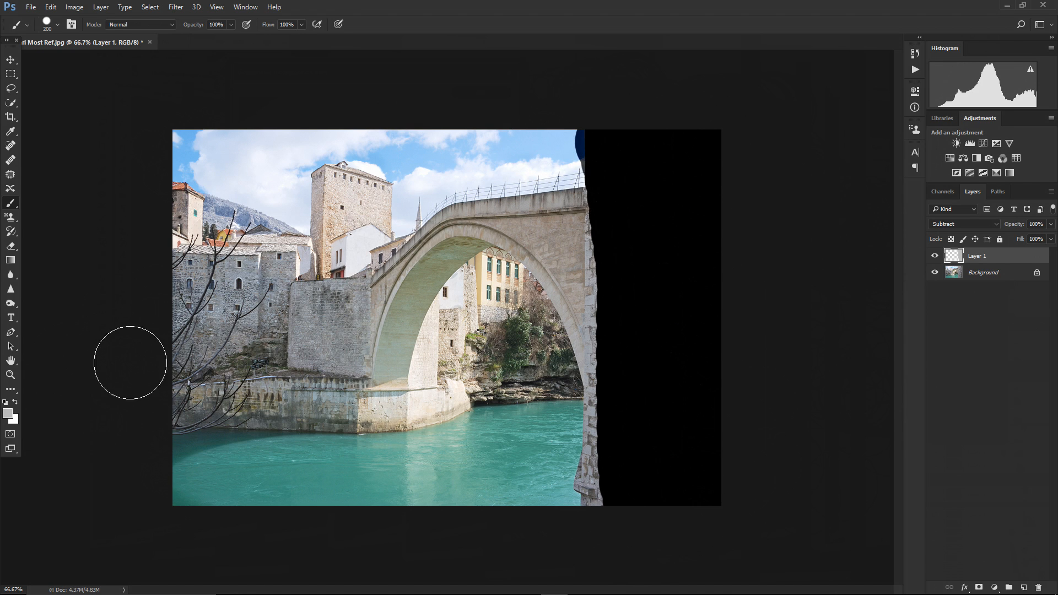
Set the foreground colour to mid grey 6b6b6b and paint two vertical strokes over the pillar and the arch edge
left_click(9, 416)
left_click_drag(240, 157, 221, 176)
left_click(485, 90)
key("b")
mouse_move(702, 118)
left_mouse_down()
mouse_move(692, 195)
mouse_move(703, 517)
mouse_move(665, 407)
mouse_move(667, 253)
mouse_move(649, 126)
mouse_move(603, 120)
mouse_move(620, 539)
left_mouse_up()
mouse_move(596, 160)
left_mouse_down()
mouse_move(596, 303)
mouse_move(561, 545)
left_mouse_up()
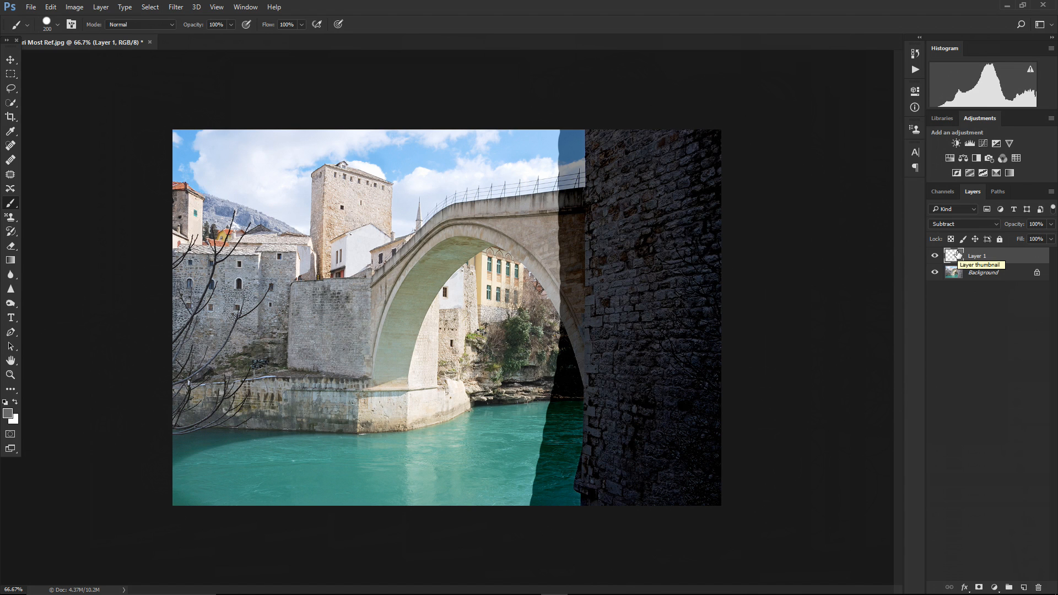
Set the foreground colour to dark red 610017 and paint a vertical stroke over the pillar and arch edge
left_click(8, 414)
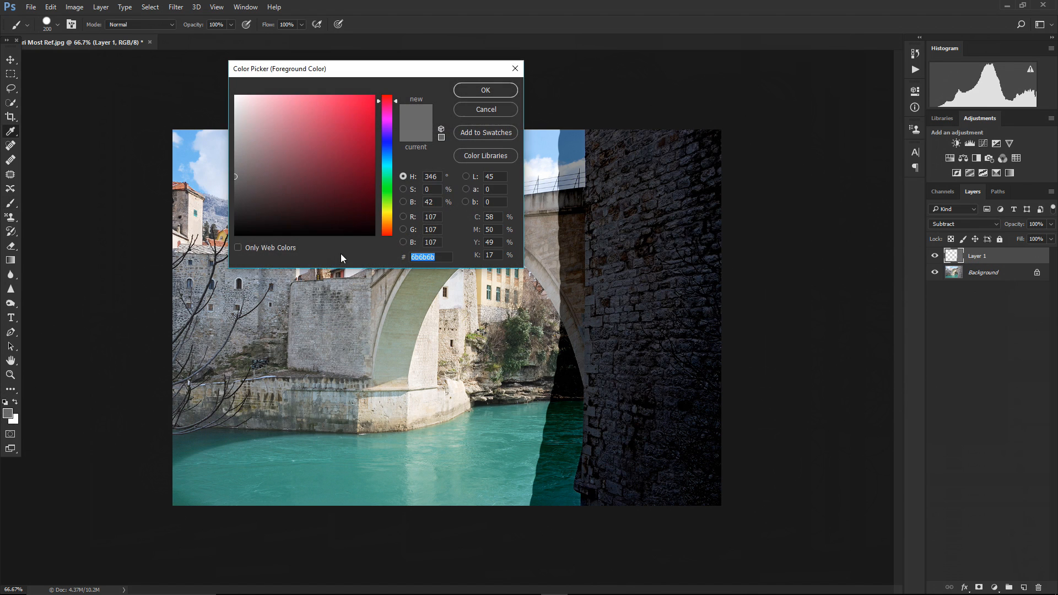
left_click_drag(357, 177, 380, 182)
left_click(485, 89)
mouse_move(684, 113)
left_mouse_down()
mouse_move(702, 182)
mouse_move(699, 516)
mouse_move(684, 493)
mouse_move(660, 300)
mouse_move(658, 139)
mouse_move(633, 142)
mouse_move(628, 521)
mouse_move(612, 528)
mouse_move(592, 145)
mouse_move(581, 382)
mouse_move(551, 515)
left_mouse_up()
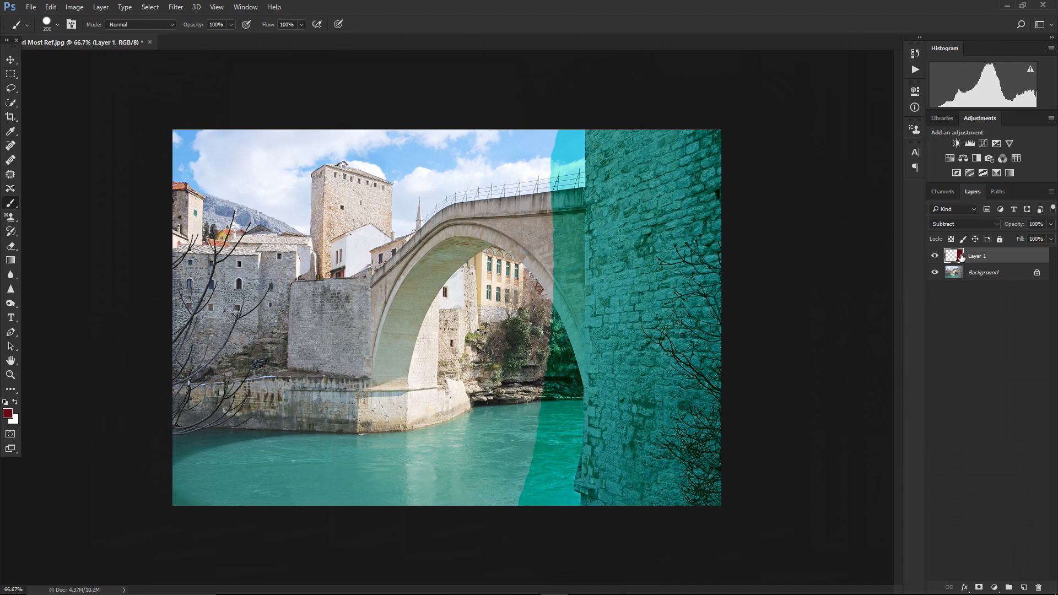
Set the foreground colour to dark green 006100 and paint a stroke across the pillar area
left_click(8, 413)
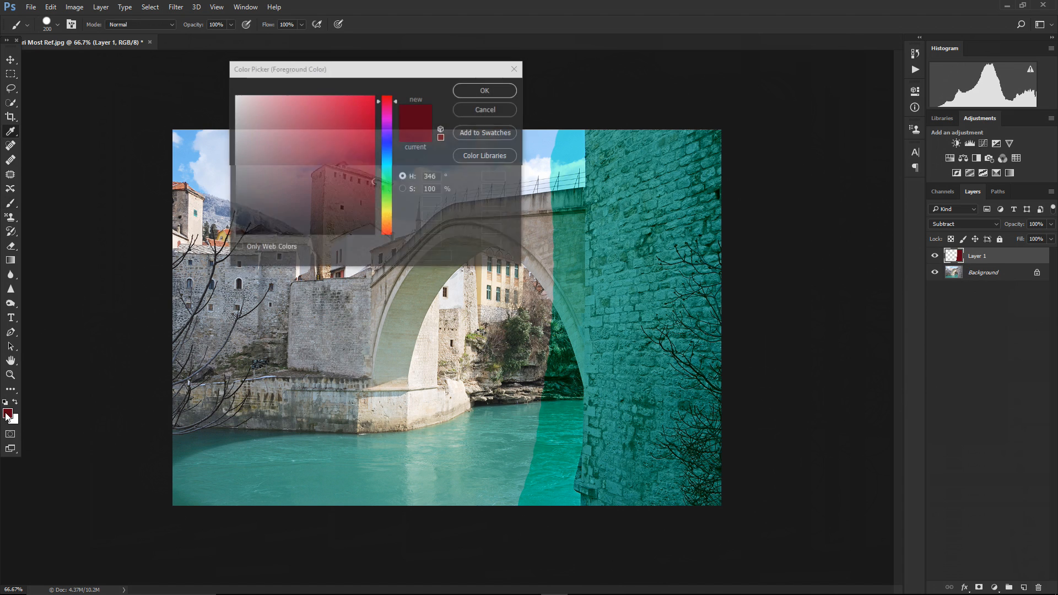
left_click(388, 191)
left_click(472, 92)
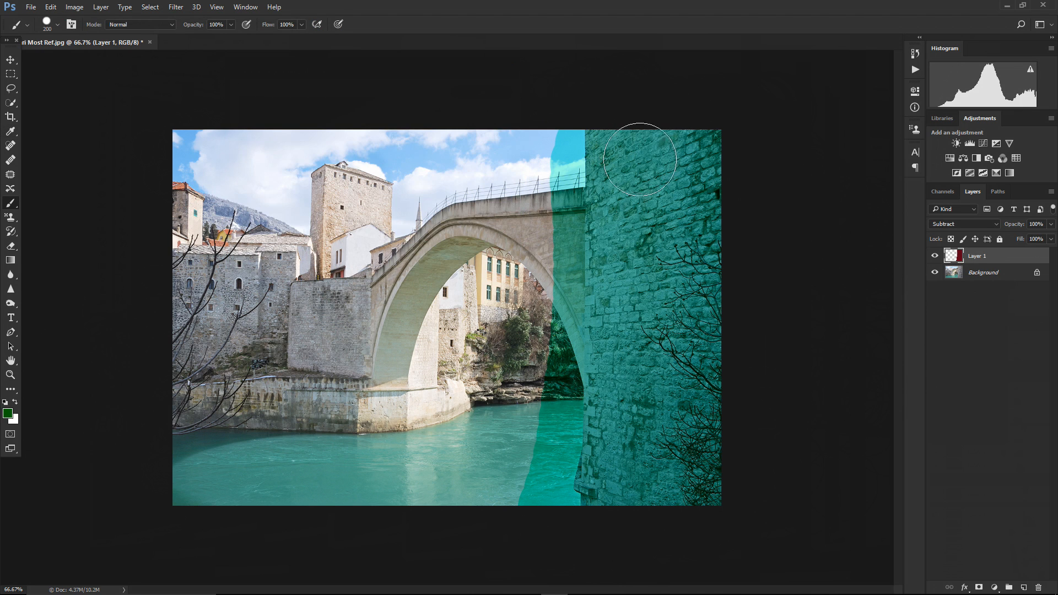
mouse_move(713, 123)
left_mouse_down()
mouse_move(721, 493)
mouse_move(707, 513)
mouse_move(689, 442)
mouse_move(668, 110)
mouse_move(657, 153)
mouse_move(649, 517)
mouse_move(631, 445)
mouse_move(628, 274)
mouse_move(611, 155)
mouse_move(592, 158)
mouse_move(596, 393)
mouse_move(583, 498)
mouse_move(553, 510)
mouse_move(567, 134)
mouse_move(646, 79)
mouse_move(797, 89)
left_mouse_up()
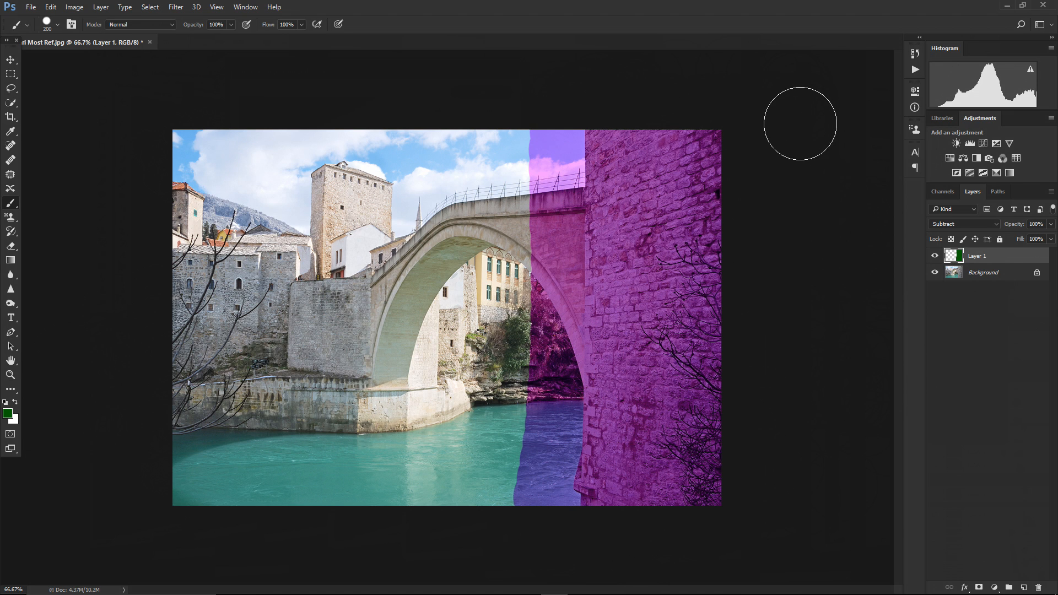
Switch Layer 1's blend mode to Divide
left_click(935, 222)
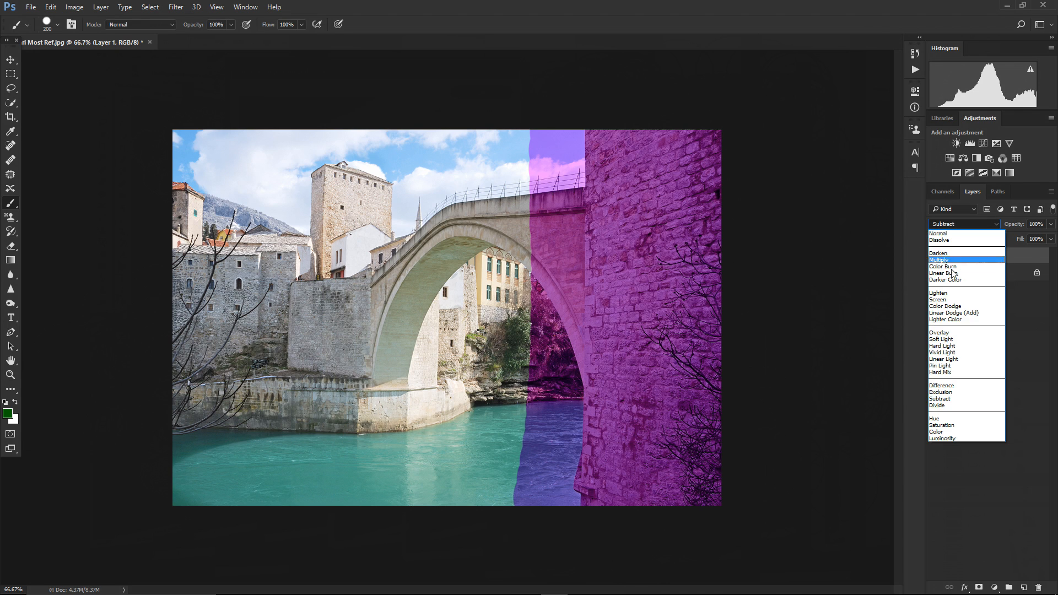
left_click(943, 406)
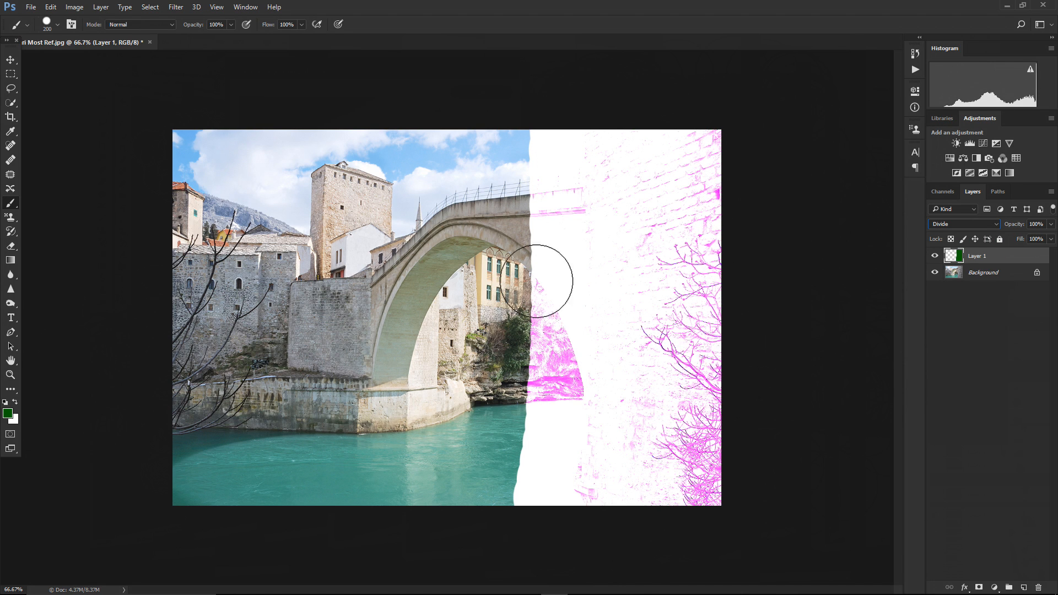
left_click(8, 414)
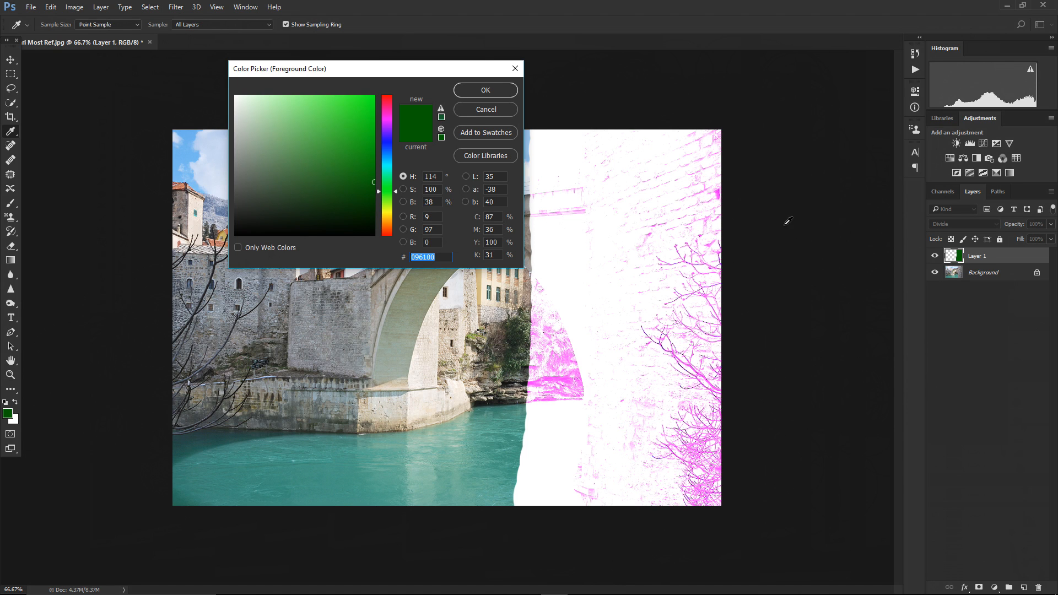
left_click(485, 90)
left_click(947, 225)
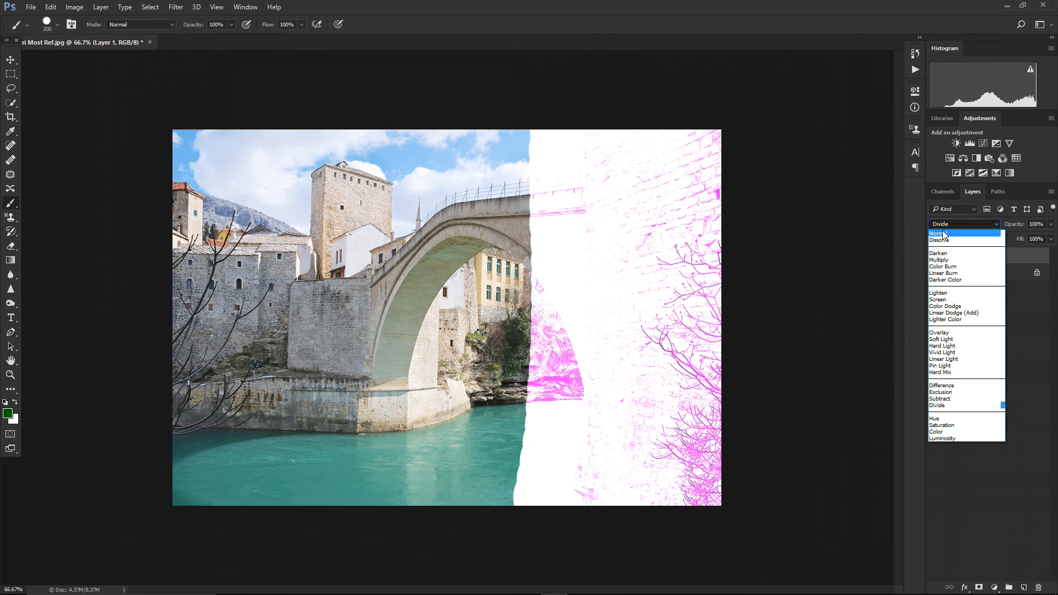
left_click(931, 406)
Set the foreground colour to white ffffff and paint a vertical stroke over the pillar
left_click(7, 416)
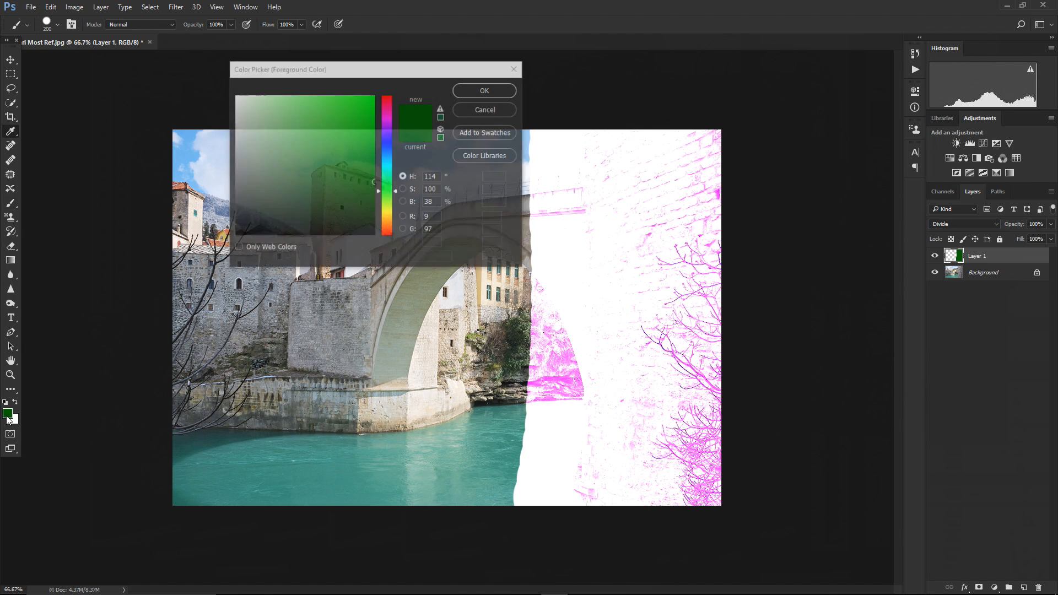
type("ffffff")
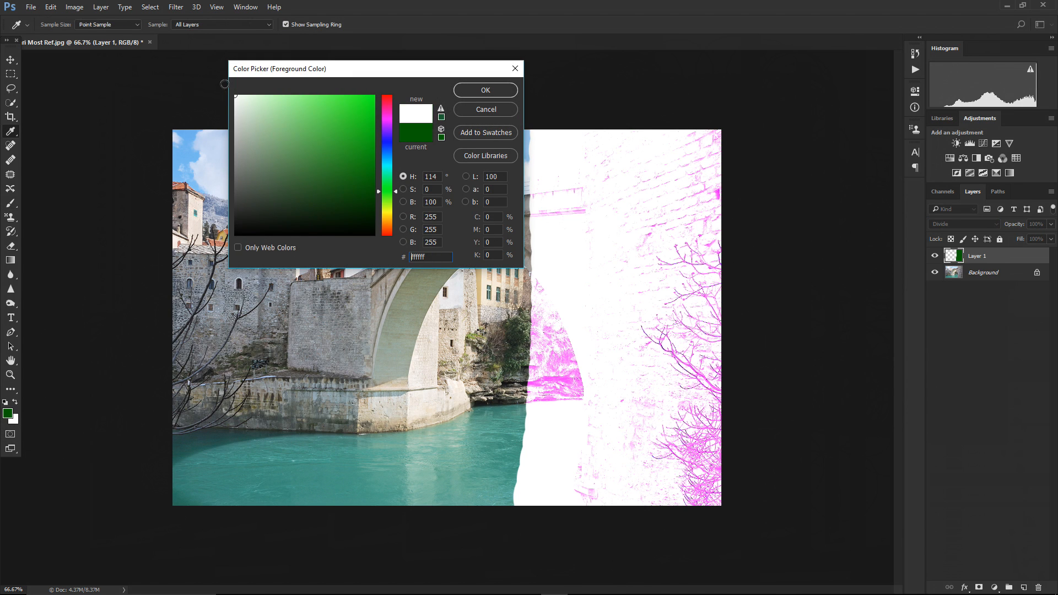
left_click(485, 90)
key("b")
mouse_move(696, 135)
left_mouse_down()
mouse_move(708, 504)
mouse_move(681, 473)
mouse_move(667, 148)
mouse_move(640, 183)
mouse_move(641, 550)
mouse_move(612, 411)
mouse_move(608, 159)
mouse_move(556, 145)
mouse_move(545, 490)
mouse_move(580, 516)
left_mouse_up()
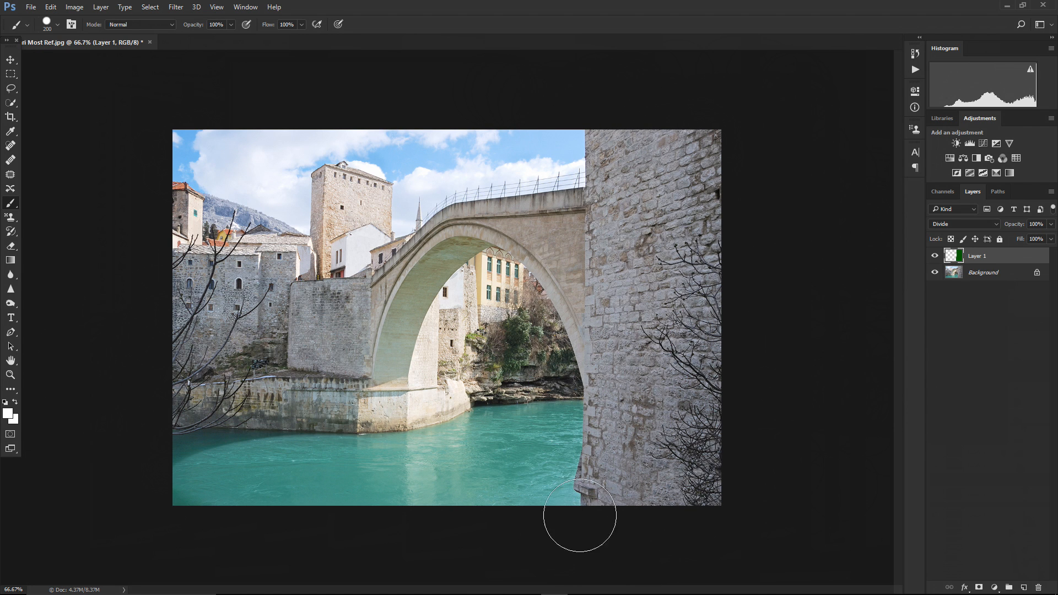
Set the foreground colour to black 000000 and paint a vertical stroke over the pillar
left_click(8, 415)
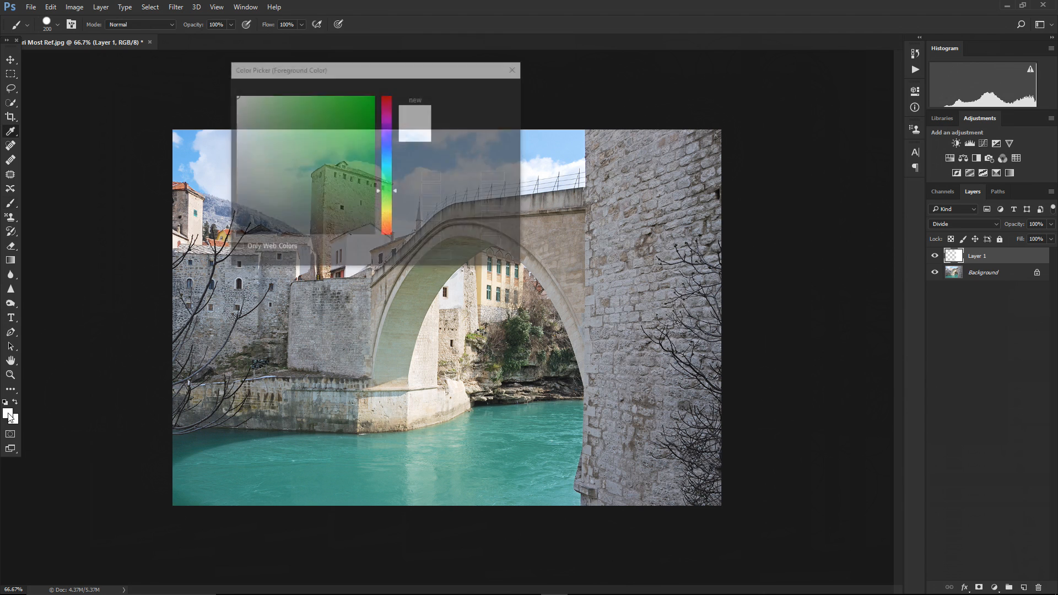
left_click_drag(311, 199, 236, 234)
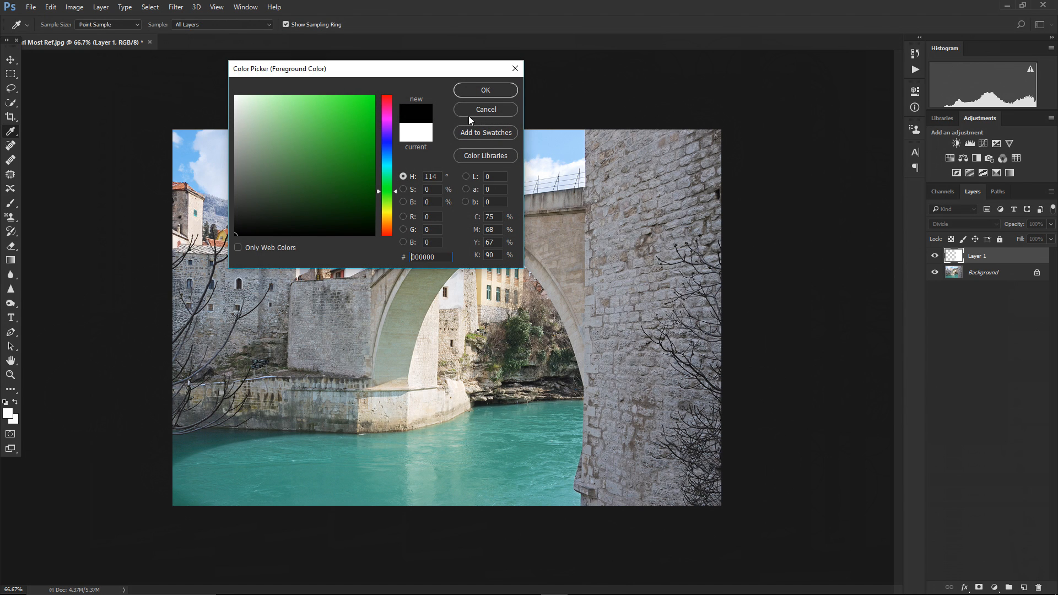
left_click(485, 90)
mouse_move(708, 138)
left_mouse_down()
mouse_move(718, 307)
mouse_move(713, 510)
mouse_move(692, 462)
mouse_move(677, 144)
mouse_move(655, 246)
mouse_move(659, 507)
mouse_move(624, 465)
mouse_move(637, 262)
mouse_move(614, 124)
mouse_move(586, 512)
left_mouse_up()
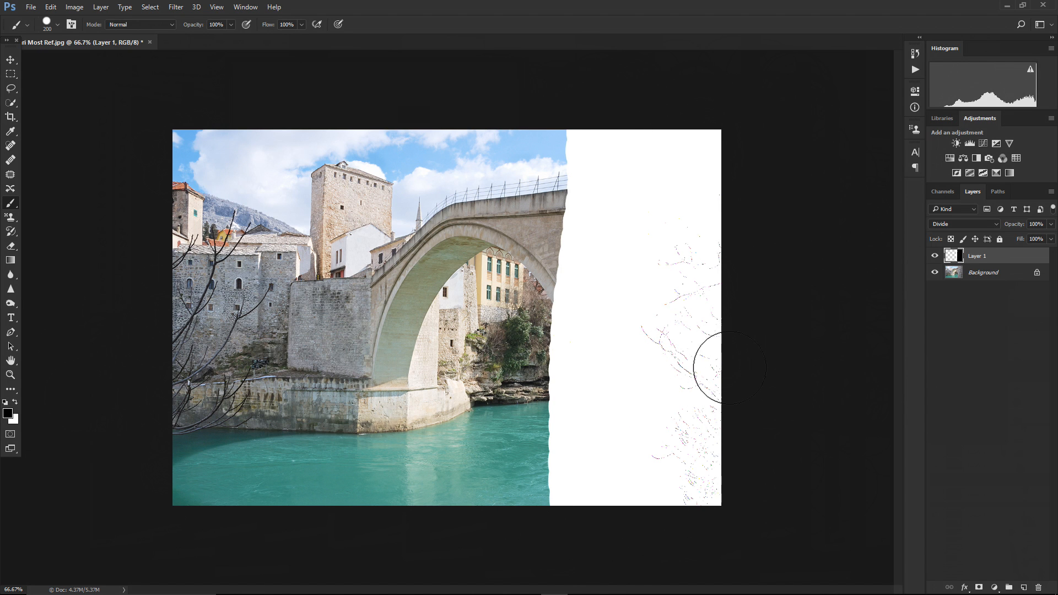
Set the foreground colour to green 0c8300 and paint a wide stroke over the arch and pillar
left_click(7, 414)
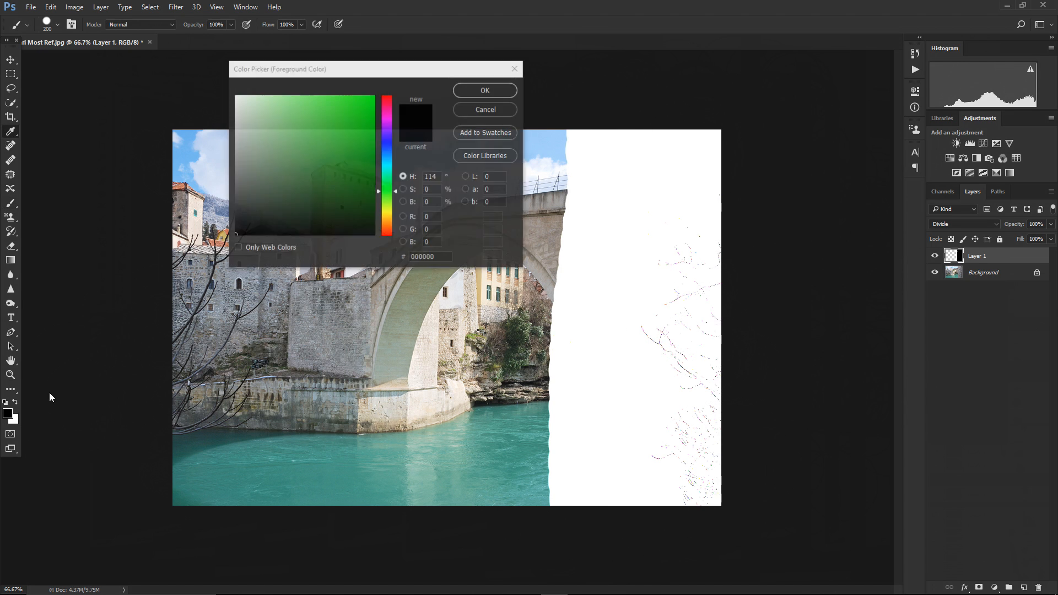
left_click_drag(361, 132, 378, 164)
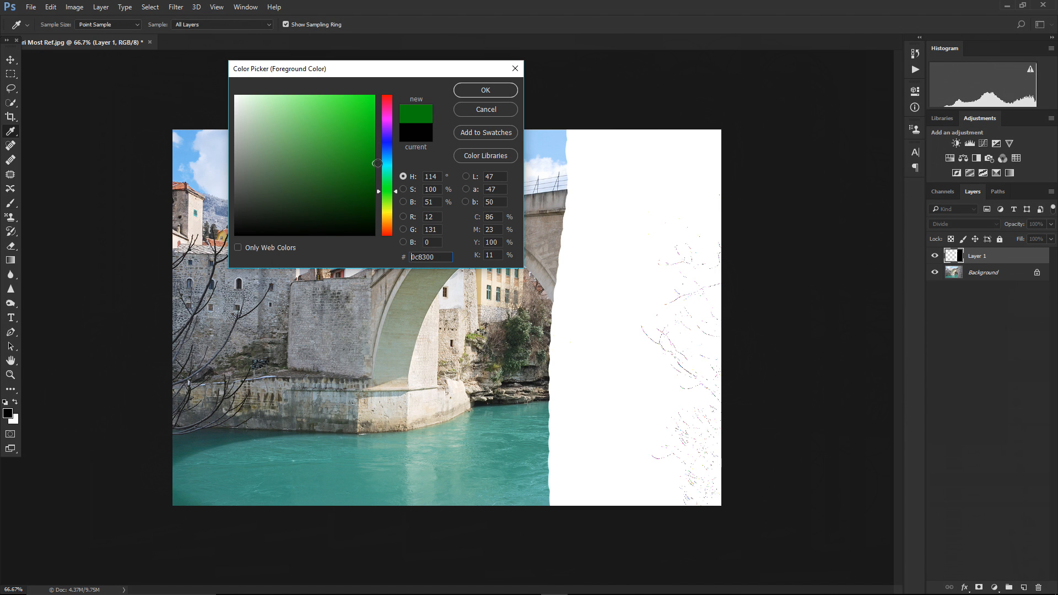
left_click(477, 89)
mouse_move(730, 118)
left_mouse_down()
mouse_move(716, 145)
mouse_move(706, 244)
mouse_move(703, 514)
mouse_move(690, 172)
mouse_move(667, 139)
mouse_move(637, 207)
mouse_move(647, 465)
mouse_move(633, 530)
mouse_move(619, 146)
mouse_move(581, 187)
mouse_move(550, 544)
mouse_move(539, 517)
mouse_move(540, 306)
mouse_move(565, 127)
mouse_move(529, 178)
mouse_move(483, 469)
mouse_move(485, 534)
mouse_move(473, 465)
mouse_move(506, 223)
mouse_move(499, 149)
mouse_move(448, 393)
mouse_move(477, 524)
left_mouse_up()
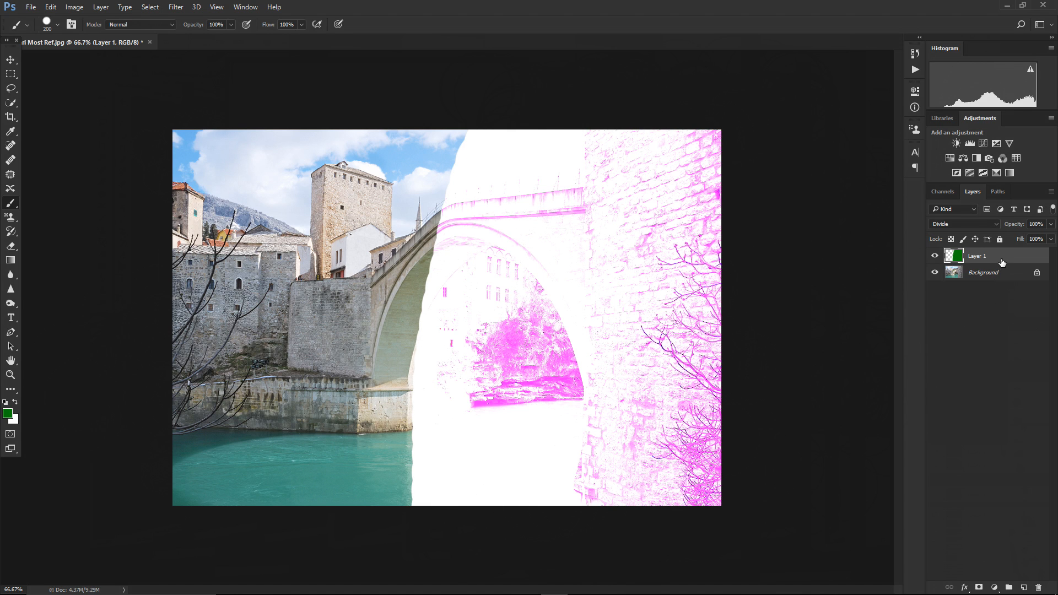
Delete Layer 1 from the layer stack
left_click_drag(1002, 259, 1039, 588)
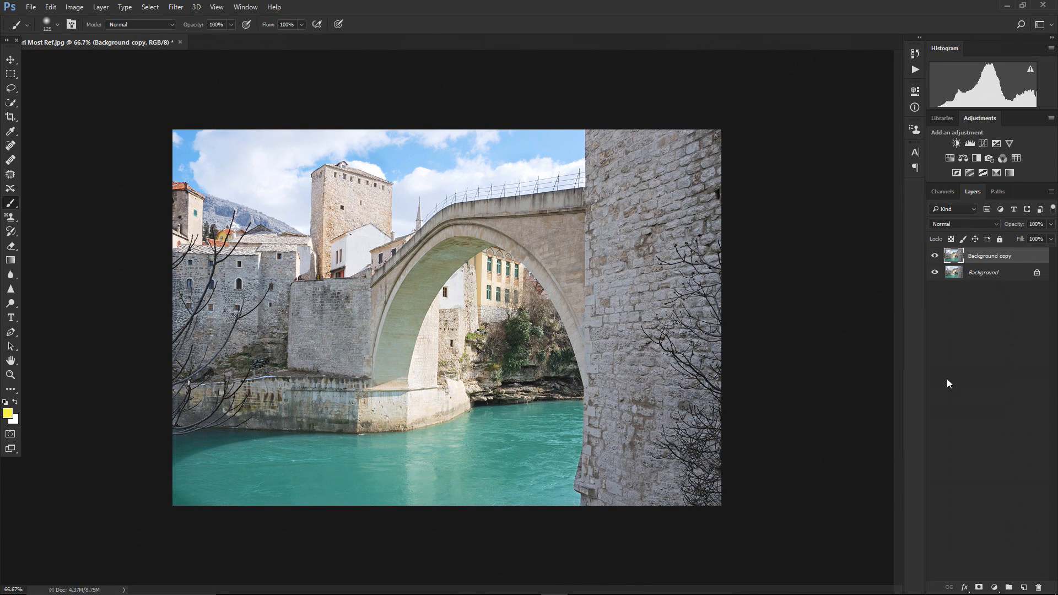
left_click(962, 224)
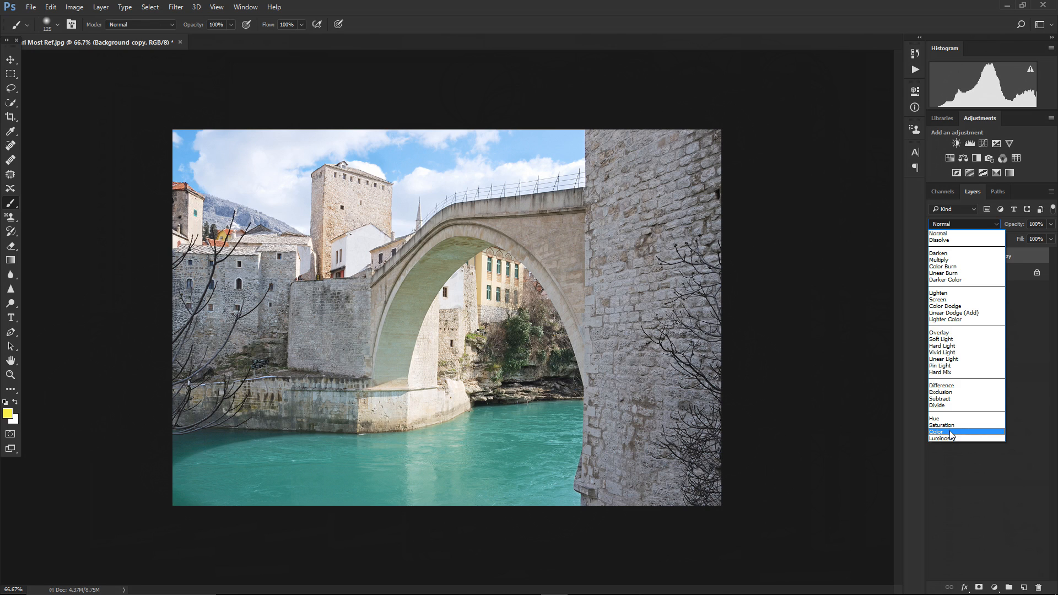
left_click(1040, 317)
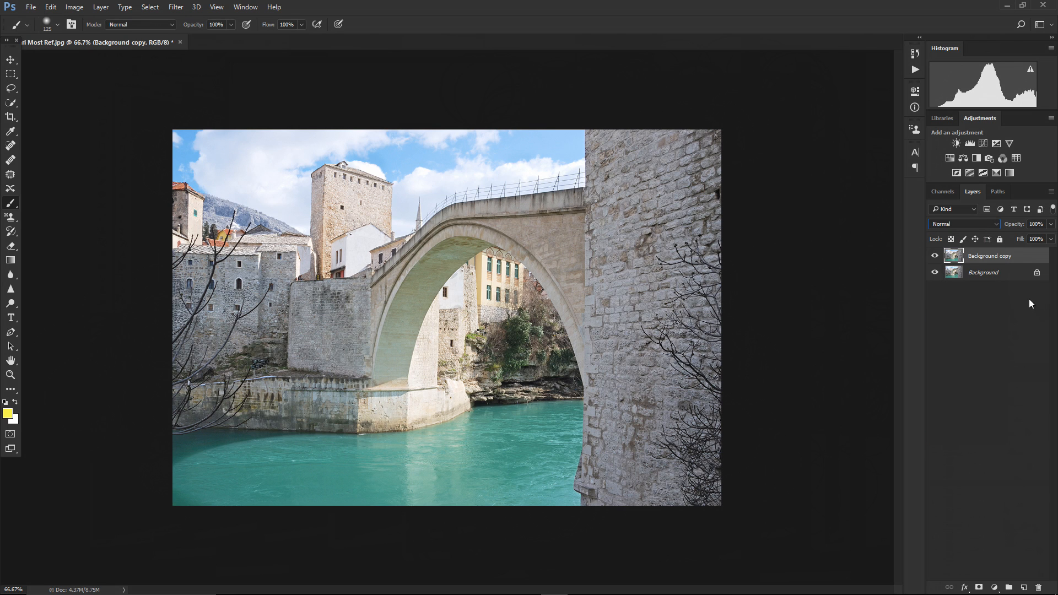
Add a new empty layer above Background copy and set its blend mode to Hue
left_click(1025, 587)
left_click(963, 223)
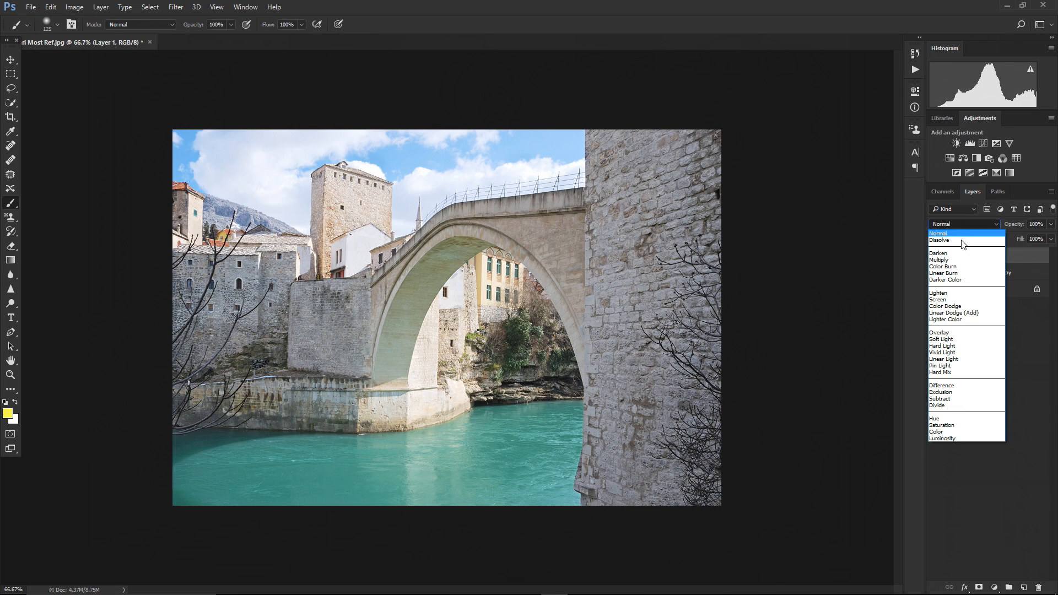
left_click(943, 419)
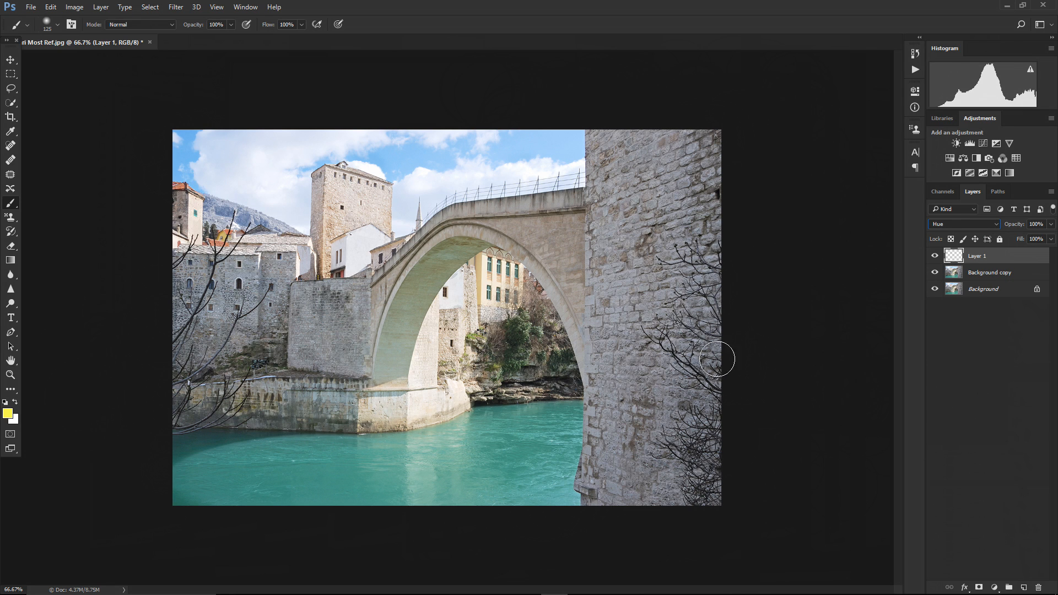
Set the foreground colour to orange-red fa6148 and paint over the river water
left_click(8, 414)
left_click_drag(381, 212, 389, 236)
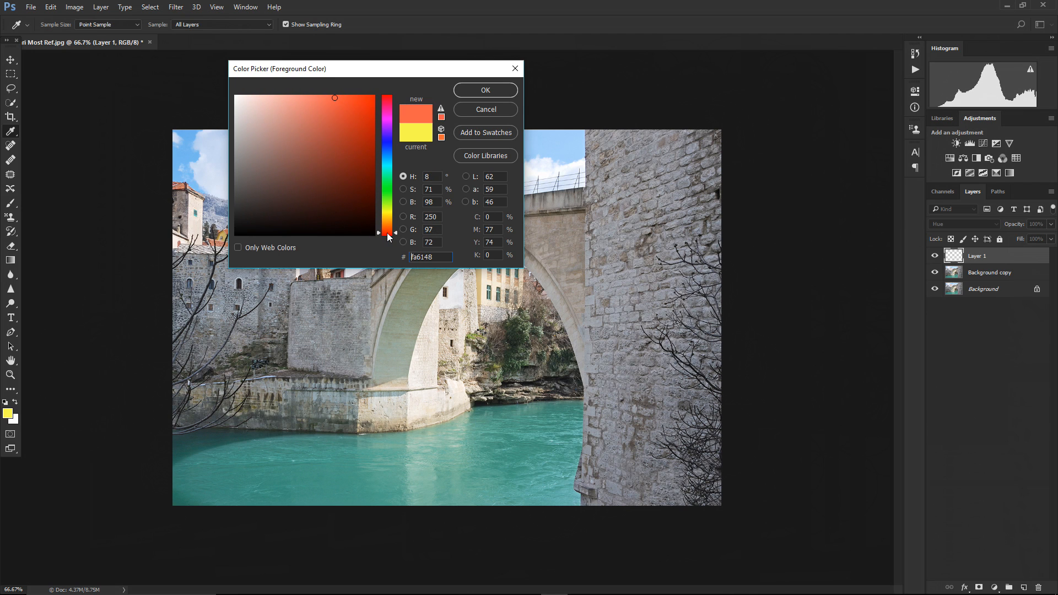
left_click_drag(334, 99, 334, 94)
left_click(481, 90)
key("b")
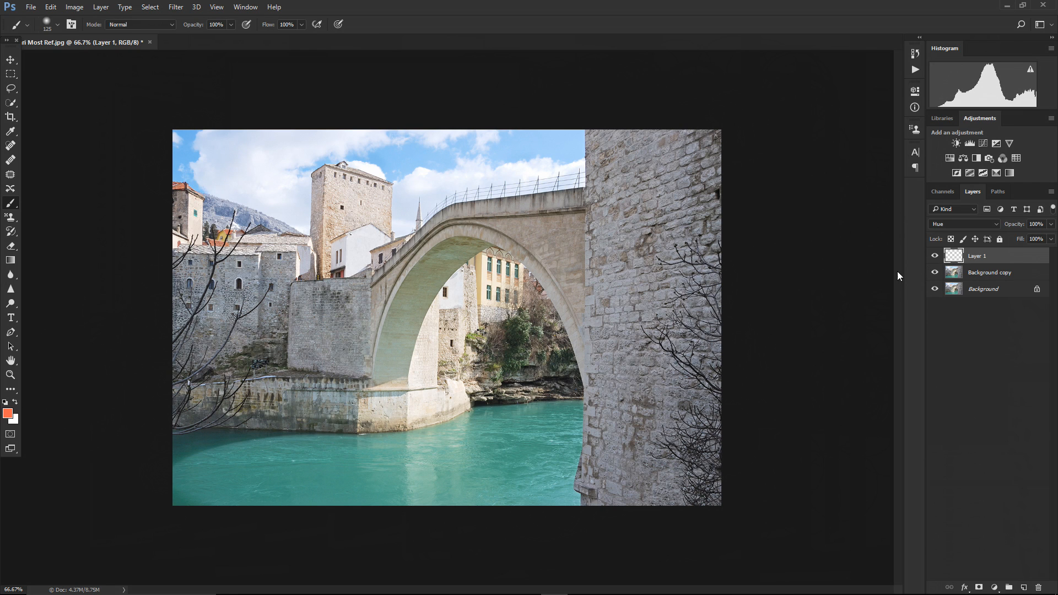
mouse_move(355, 489)
left_mouse_down()
mouse_move(163, 505)
mouse_move(279, 493)
mouse_move(177, 496)
mouse_move(283, 461)
mouse_move(194, 477)
mouse_move(281, 456)
mouse_move(432, 447)
mouse_move(380, 487)
mouse_move(529, 479)
mouse_move(528, 497)
mouse_move(553, 496)
mouse_move(497, 503)
mouse_move(512, 485)
mouse_move(463, 466)
mouse_move(479, 433)
mouse_move(463, 438)
mouse_move(567, 413)
mouse_move(564, 497)
mouse_move(548, 497)
mouse_move(539, 442)
mouse_move(386, 461)
mouse_move(176, 442)
mouse_move(242, 466)
left_mouse_up()
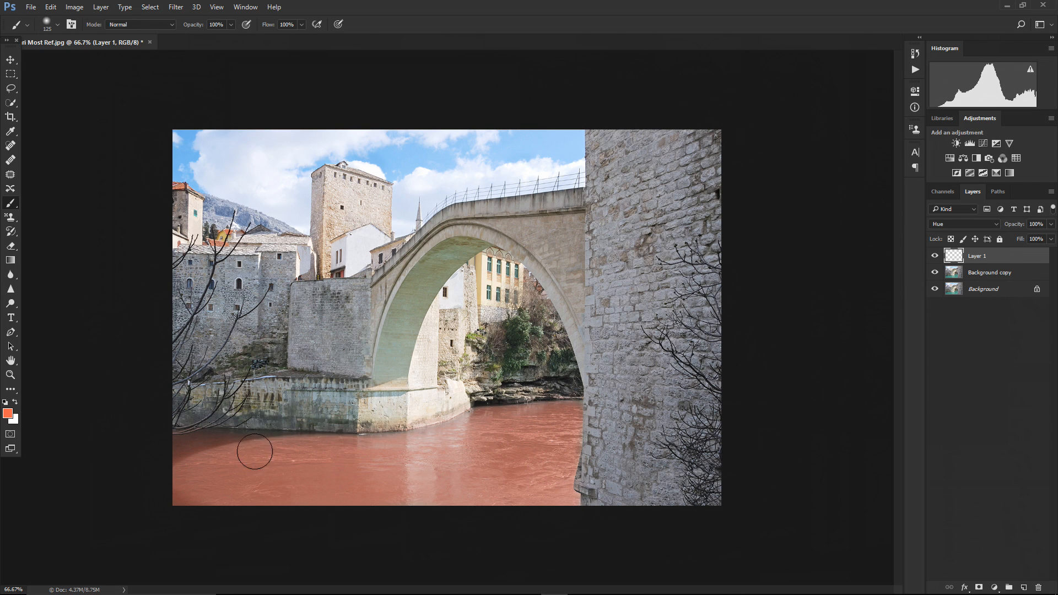
left_click_drag(187, 492, 322, 507)
Switch the painted layer's blend mode to Color
left_click(950, 226)
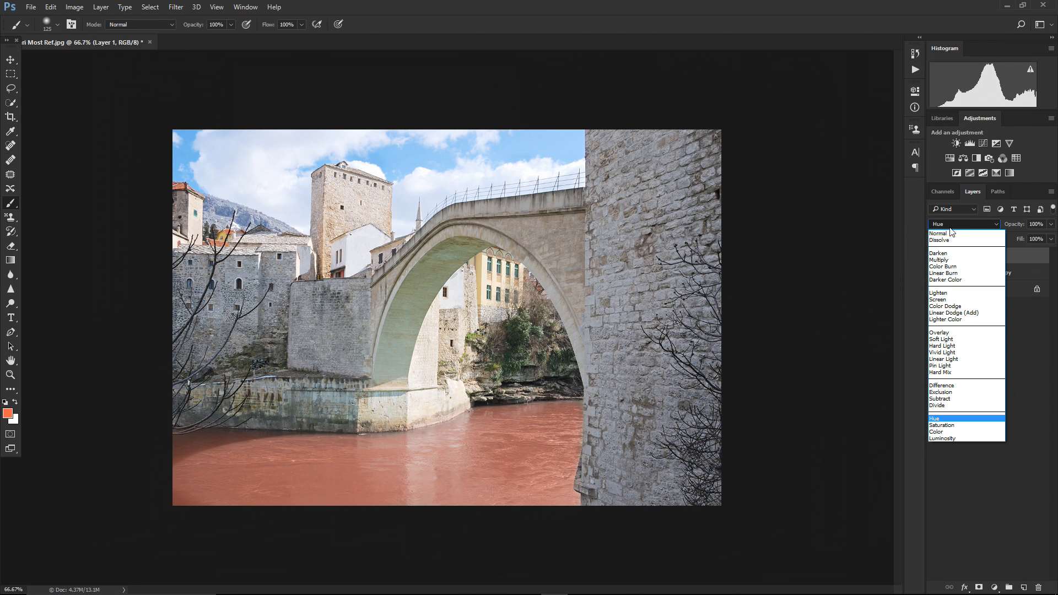
left_click(943, 432)
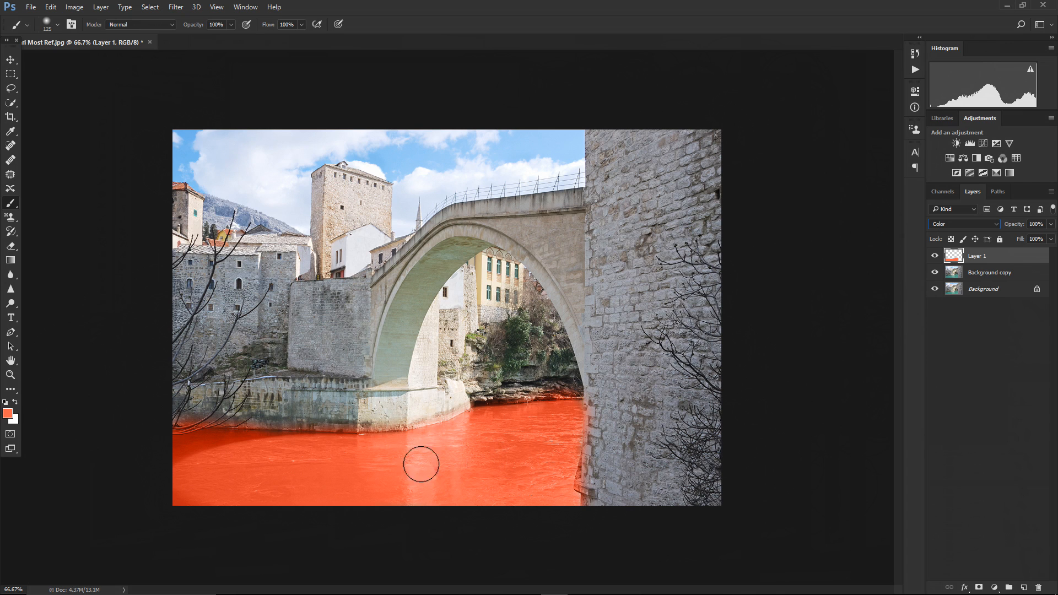
Set the foreground colour to darker red a85345 and paint over the river water
left_click(8, 414)
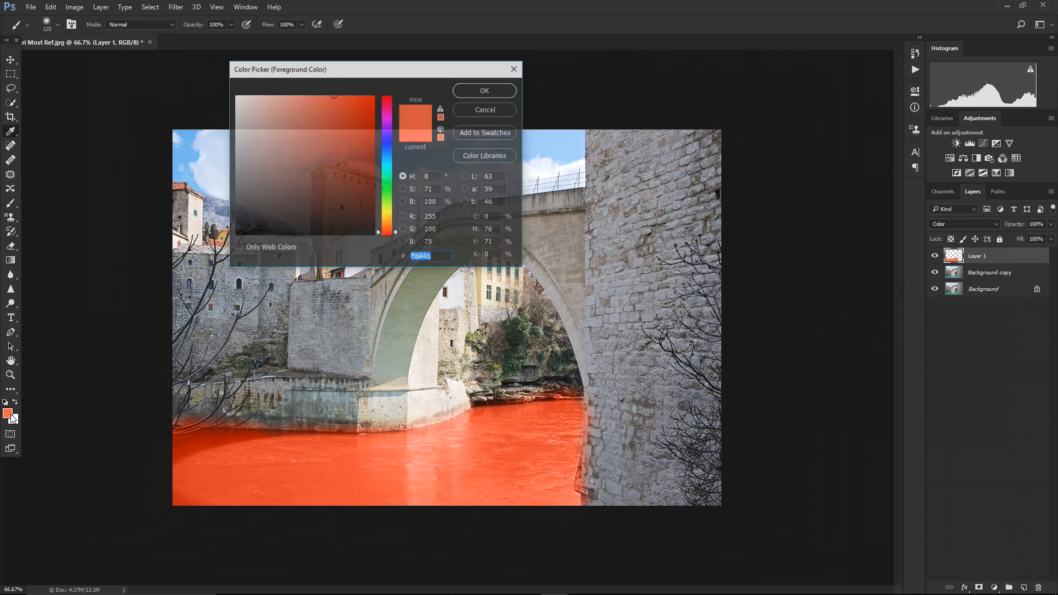
mouse_move(333, 95)
left_mouse_down()
mouse_move(280, 99)
mouse_move(317, 143)
left_mouse_up()
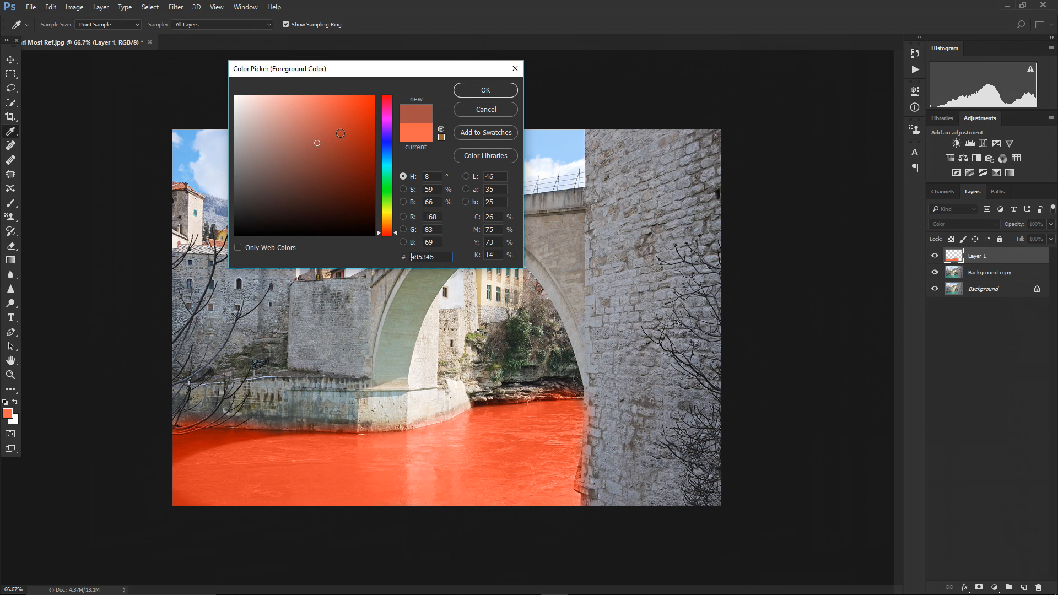
left_click(468, 90)
mouse_move(260, 466)
left_mouse_down()
mouse_move(223, 499)
mouse_move(184, 497)
mouse_move(302, 483)
mouse_move(203, 480)
mouse_move(296, 461)
mouse_move(169, 444)
mouse_move(346, 450)
mouse_move(417, 482)
mouse_move(485, 480)
mouse_move(527, 462)
mouse_move(542, 467)
mouse_move(533, 488)
mouse_move(562, 501)
mouse_move(487, 505)
mouse_move(538, 472)
mouse_move(566, 411)
mouse_move(451, 440)
mouse_move(534, 438)
left_mouse_up()
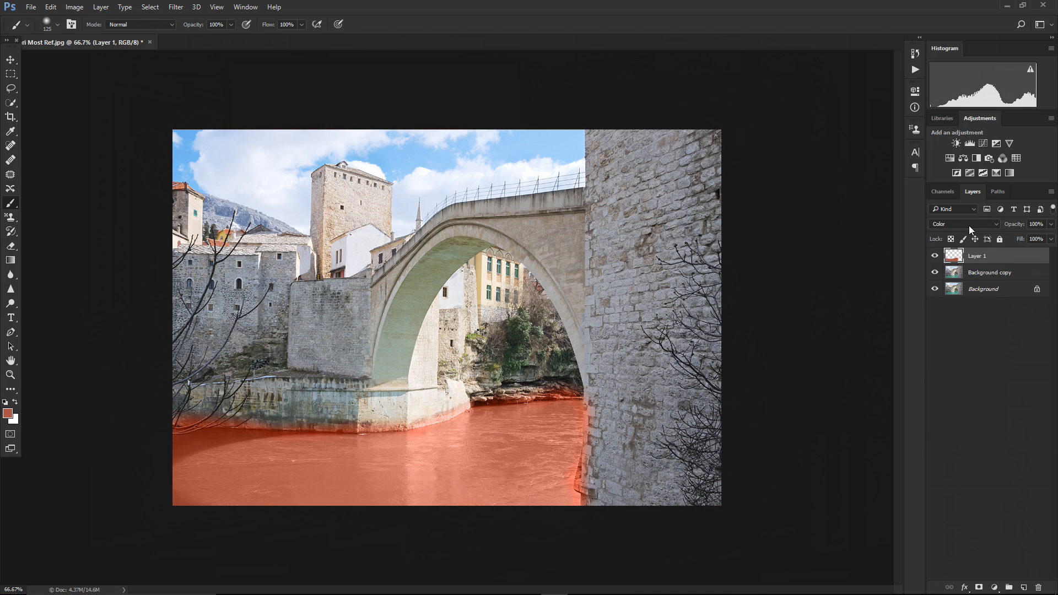
Switch the painted layer's blend mode to Saturation and paint over the water with blue 4555a8
left_click(969, 226)
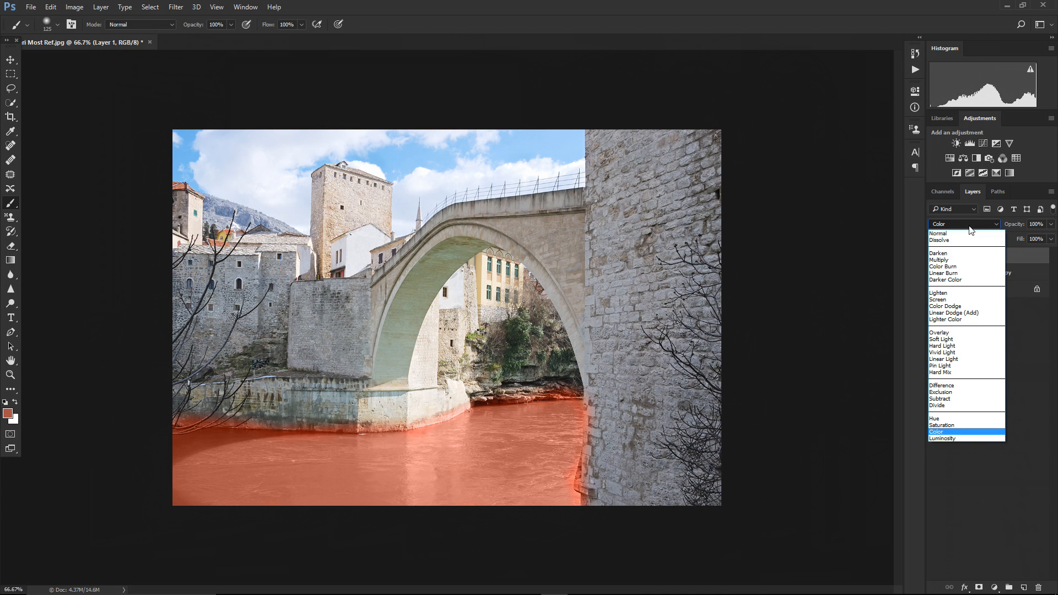
left_click(947, 425)
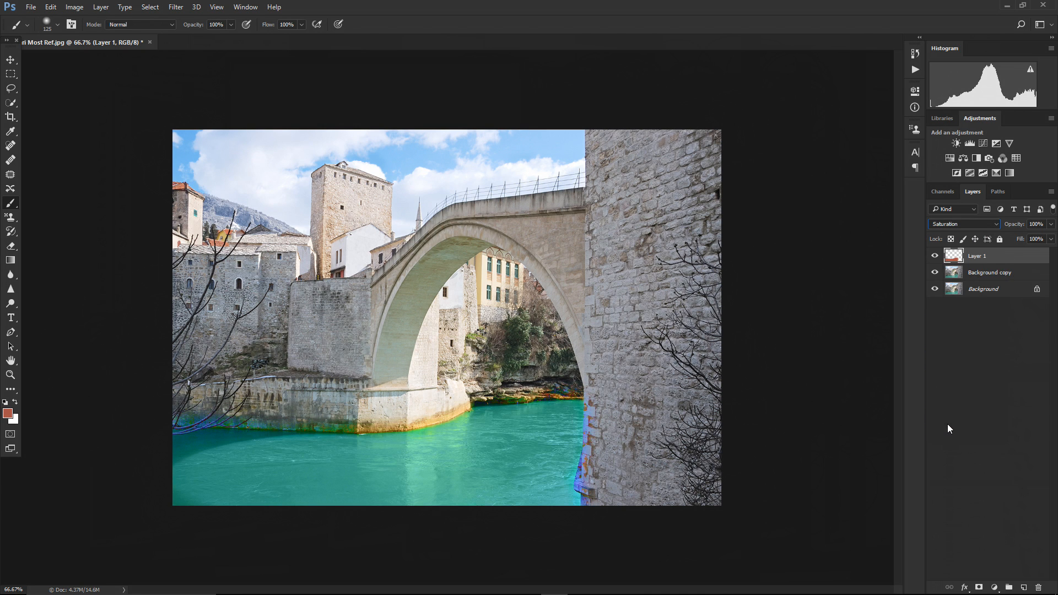
left_click(9, 414)
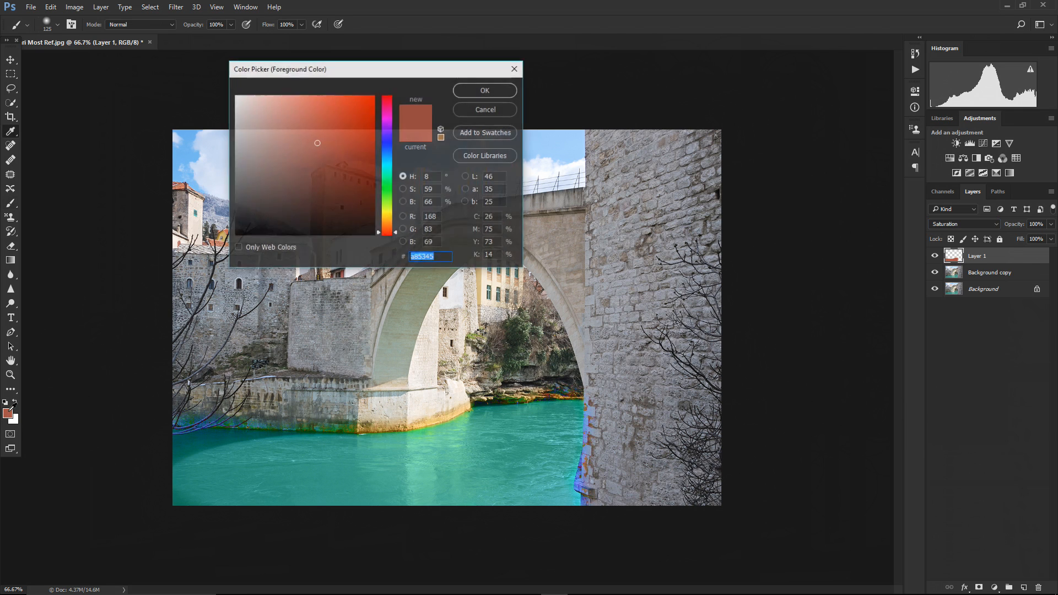
left_click_drag(384, 162, 385, 147)
left_click(463, 93)
key("b")
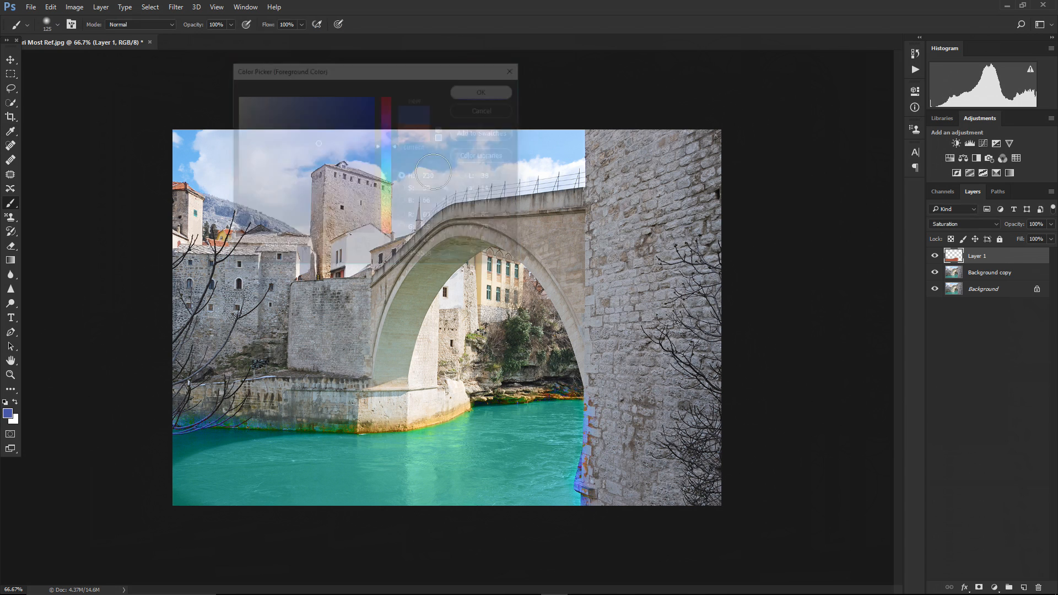
mouse_move(479, 448)
left_mouse_down()
mouse_move(317, 476)
mouse_move(466, 469)
mouse_move(362, 489)
mouse_move(383, 505)
mouse_move(196, 485)
mouse_move(306, 479)
mouse_move(202, 479)
mouse_move(261, 472)
mouse_move(209, 461)
mouse_move(262, 463)
mouse_move(178, 455)
mouse_move(213, 446)
mouse_move(352, 463)
mouse_move(307, 457)
mouse_move(458, 444)
mouse_move(571, 412)
mouse_move(550, 471)
mouse_move(565, 504)
mouse_move(529, 501)
mouse_move(545, 429)
mouse_move(397, 520)
mouse_move(417, 507)
mouse_move(428, 466)
mouse_move(345, 485)
left_mouse_up()
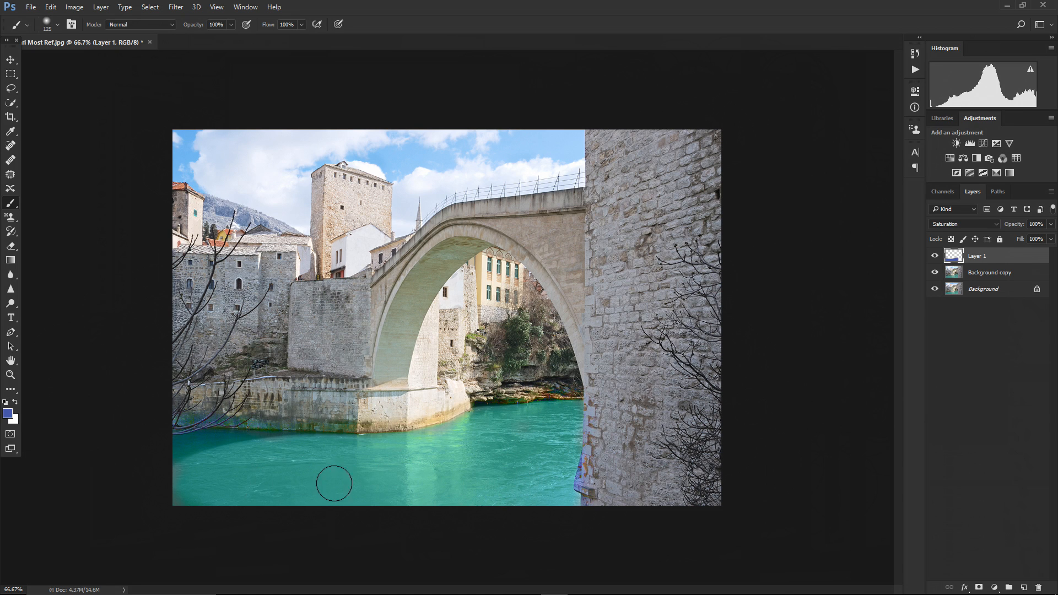
Set the foreground colour to green 45a845 and paint over the river water
left_click(8, 413)
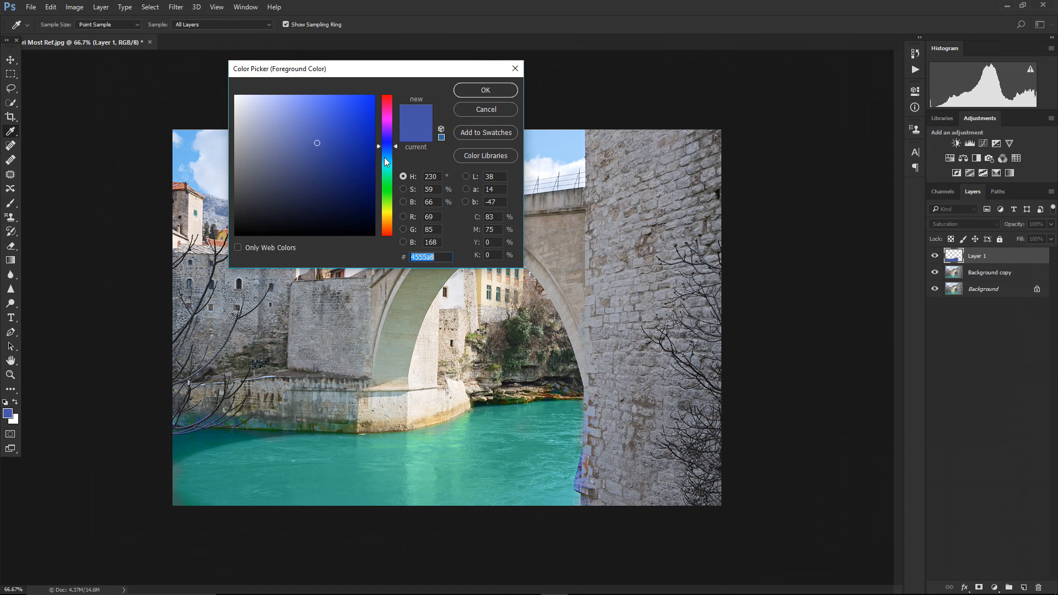
left_click_drag(394, 148, 393, 193)
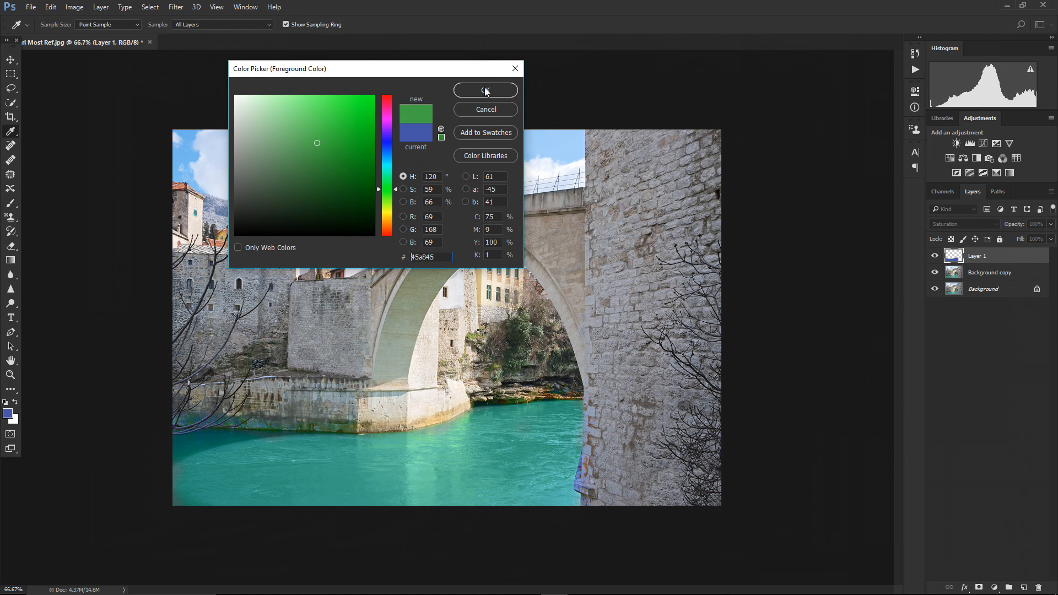
left_click(485, 91)
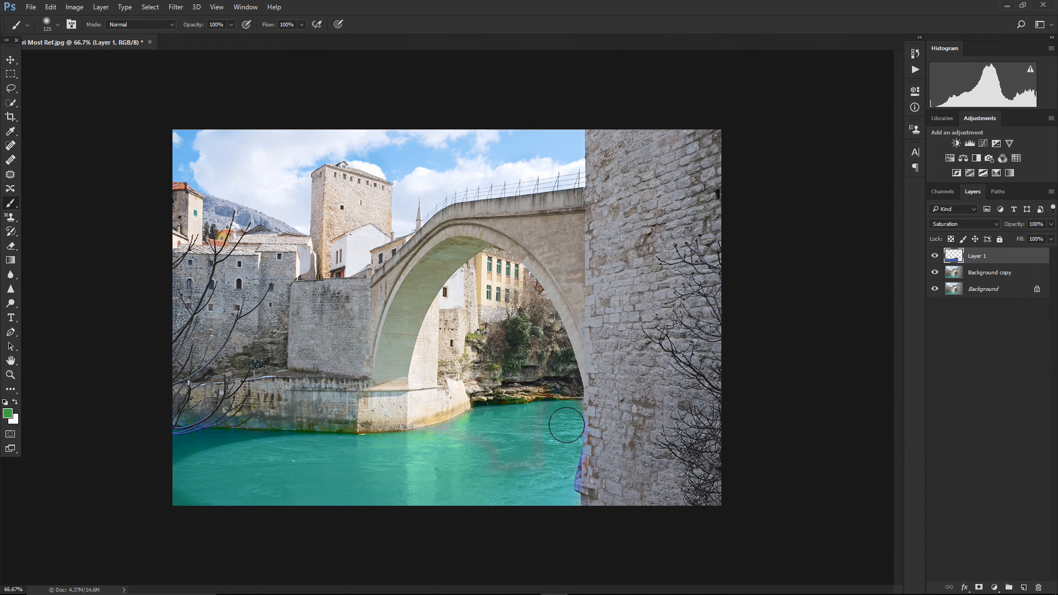
left_click_drag(484, 429, 558, 481)
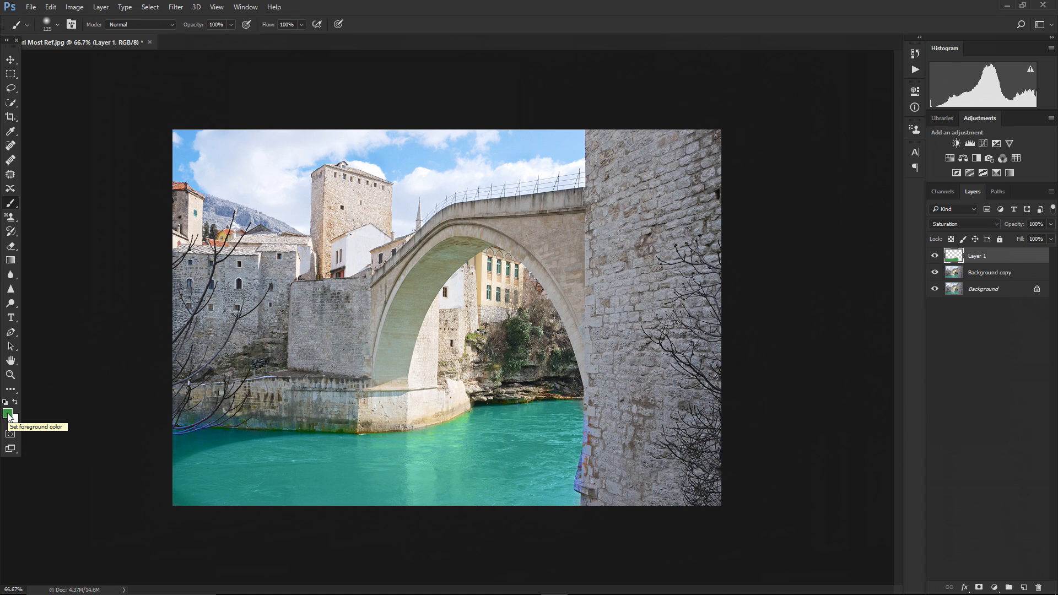
Set the foreground colour to light blue 979bf1 and paint over the river water
left_click(8, 414)
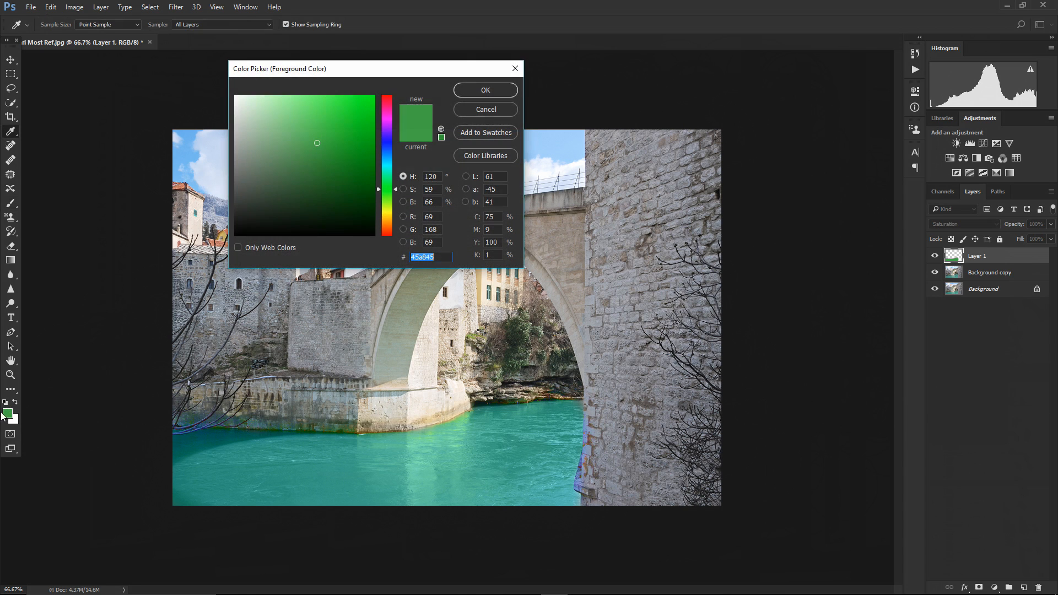
left_click(318, 143)
left_click(386, 143)
mouse_move(317, 144)
left_mouse_down()
mouse_move(276, 104)
mouse_move(287, 103)
left_mouse_up()
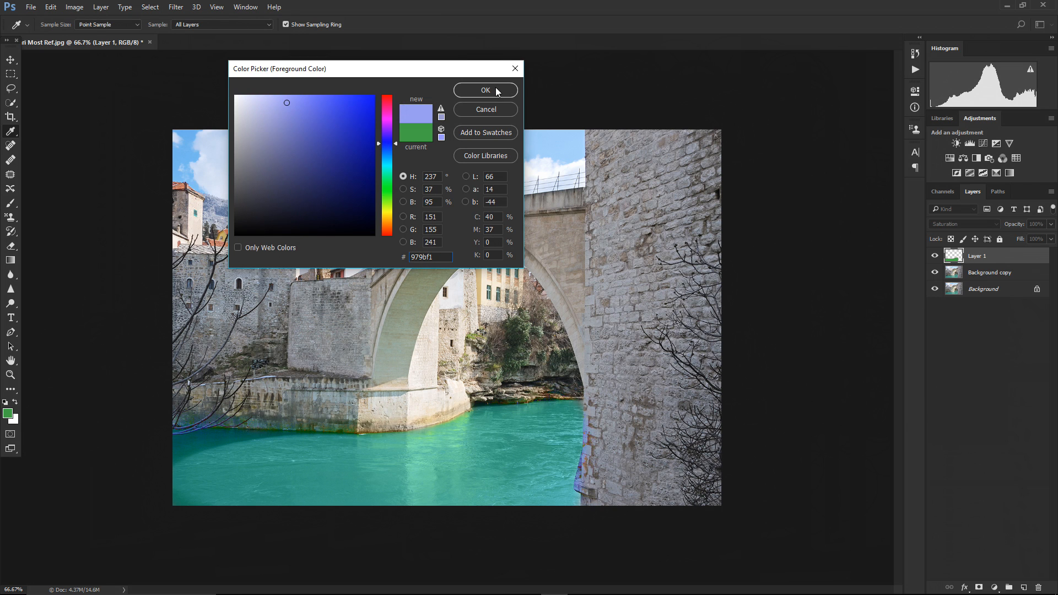
left_click(495, 90)
mouse_move(478, 493)
left_mouse_down()
mouse_move(215, 496)
mouse_move(191, 493)
mouse_move(254, 464)
mouse_move(178, 474)
mouse_move(310, 462)
left_mouse_up()
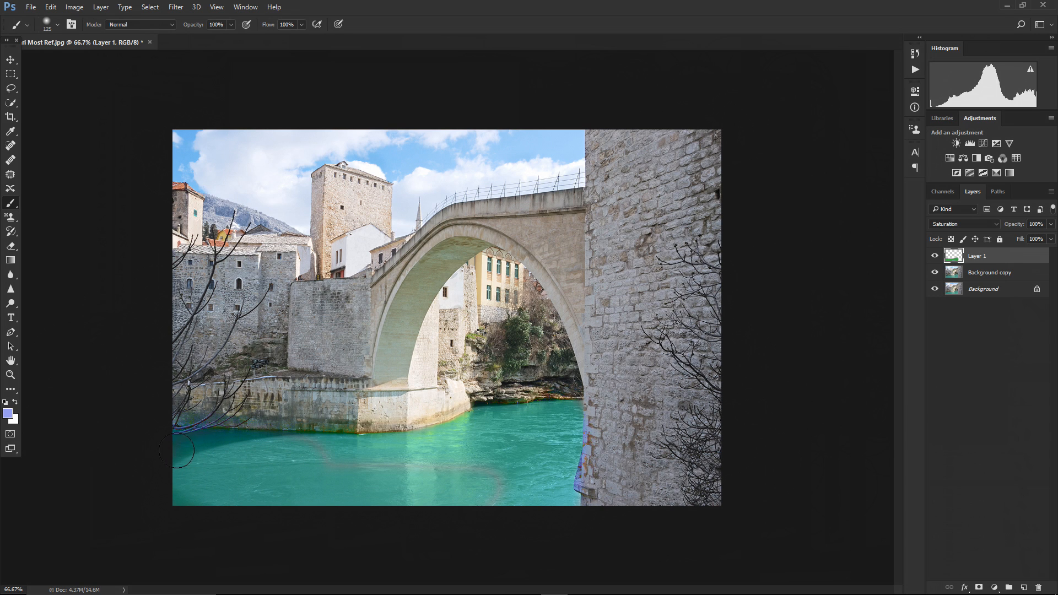
Set the foreground colour to light grey e9e9e9 and paint across the river water
left_click(7, 414)
left_click_drag(301, 144, 231, 107)
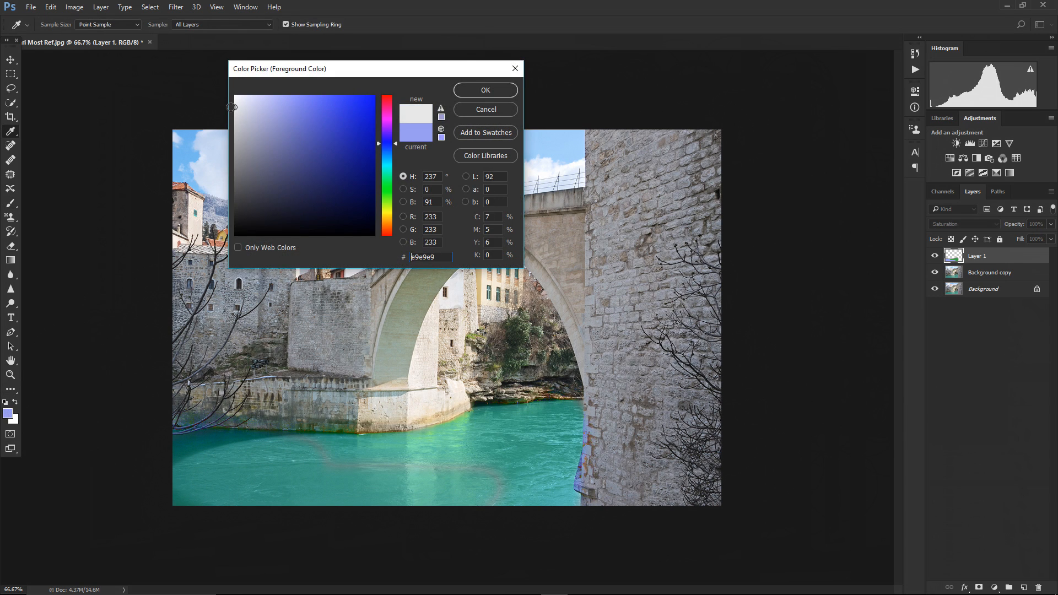
left_click(485, 90)
mouse_move(222, 484)
left_mouse_down()
mouse_move(315, 496)
mouse_move(206, 479)
mouse_move(256, 463)
mouse_move(195, 442)
mouse_move(283, 457)
mouse_move(278, 449)
mouse_move(391, 445)
mouse_move(534, 482)
mouse_move(498, 490)
mouse_move(556, 482)
mouse_move(557, 498)
mouse_move(572, 417)
mouse_move(490, 419)
mouse_move(433, 441)
mouse_move(546, 449)
left_mouse_up()
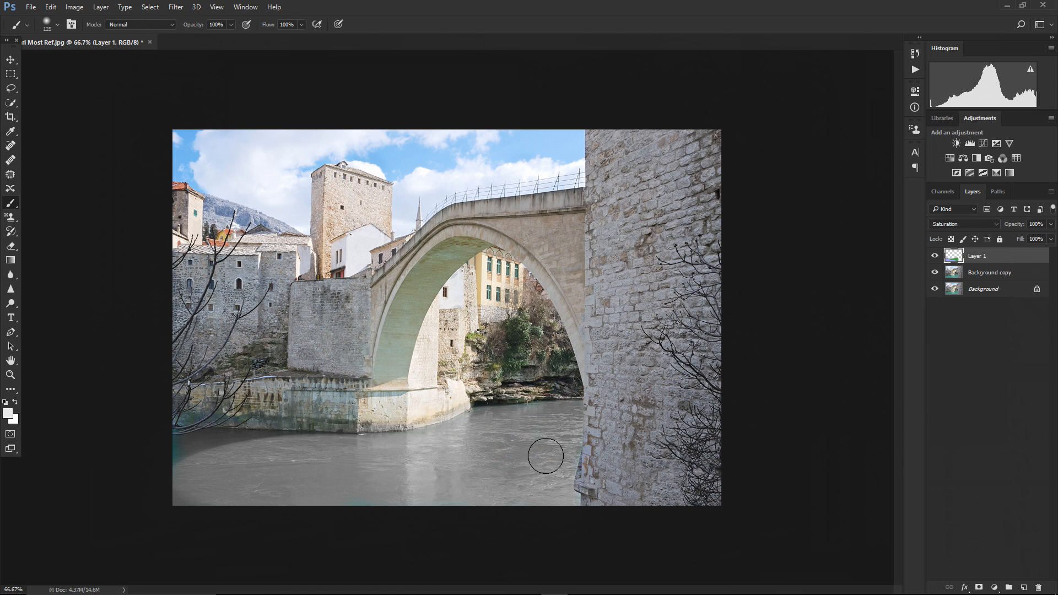
left_click_drag(205, 433, 185, 458)
Switch the painted layer's blend mode to Luminosity
left_click(942, 223)
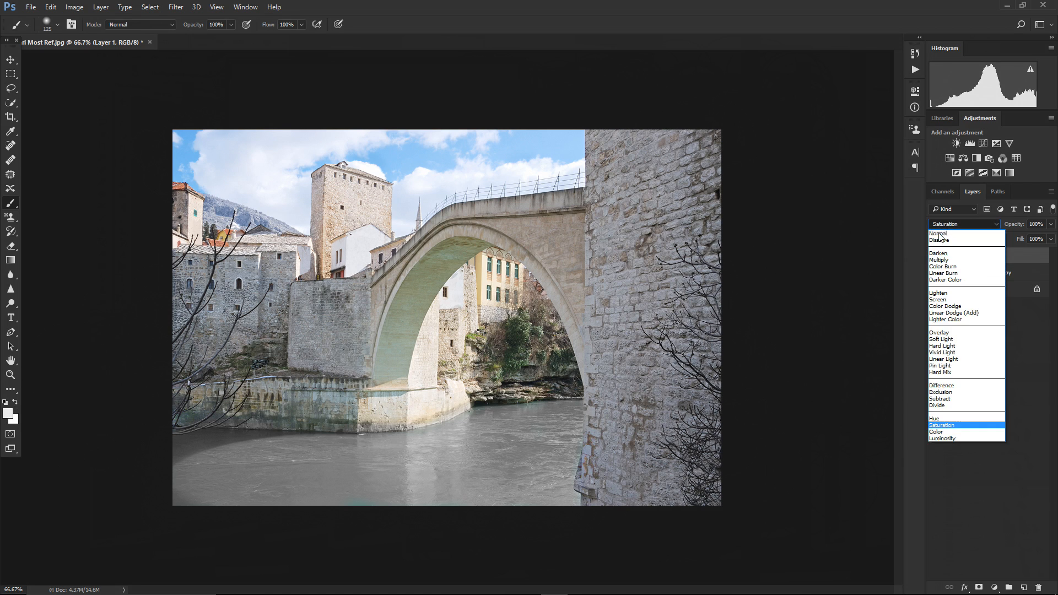
left_click(953, 439)
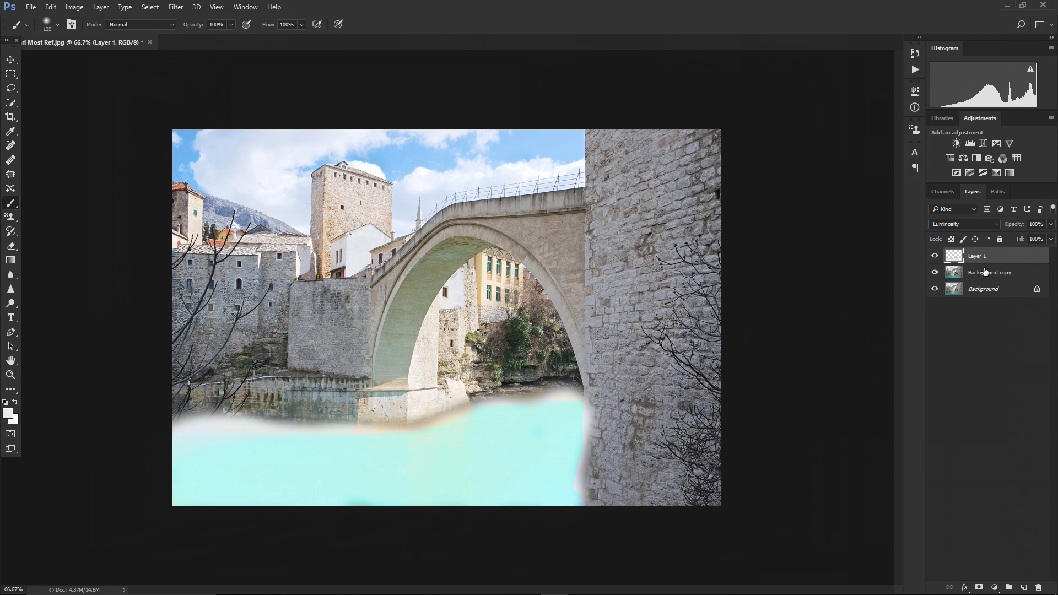
left_click(1052, 224)
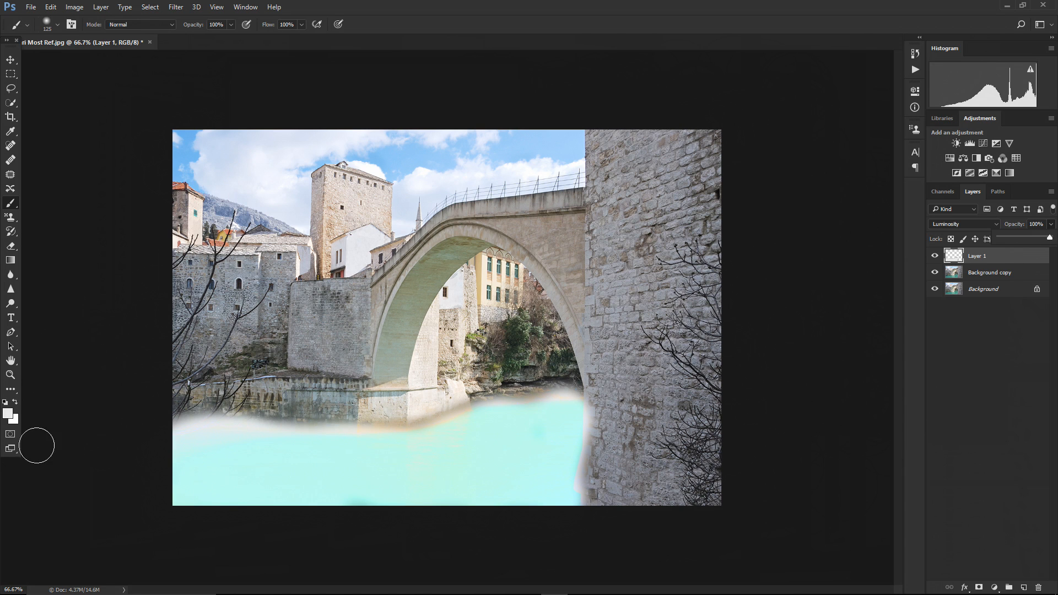
Set the foreground colour to pale yellow e2ebc2 and return to the Brush tool
left_click(8, 414)
left_click_drag(384, 144, 384, 208)
left_click_drag(253, 106, 255, 106)
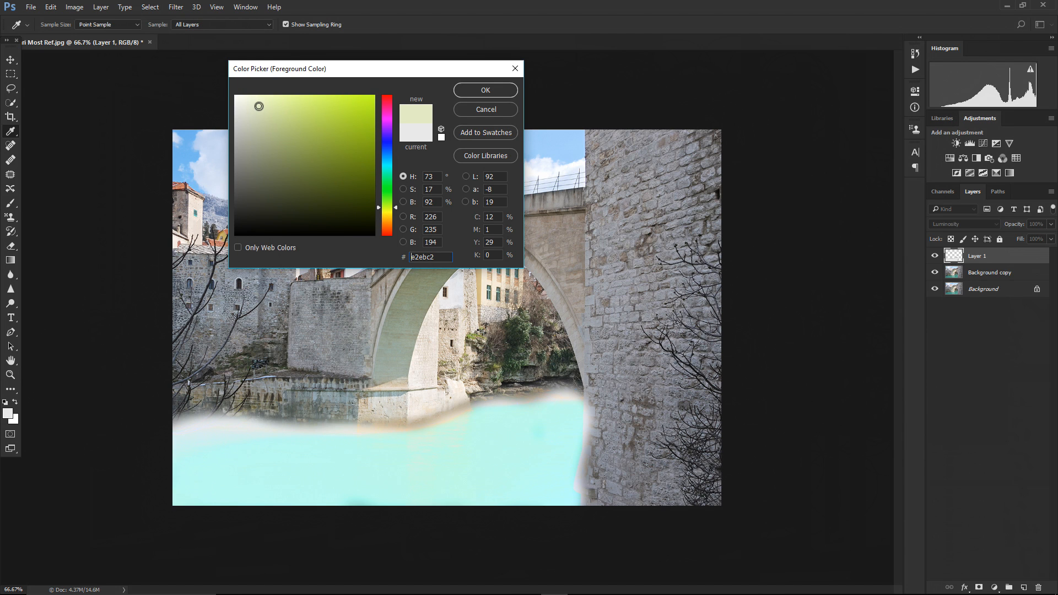
left_click(516, 88)
key("b")
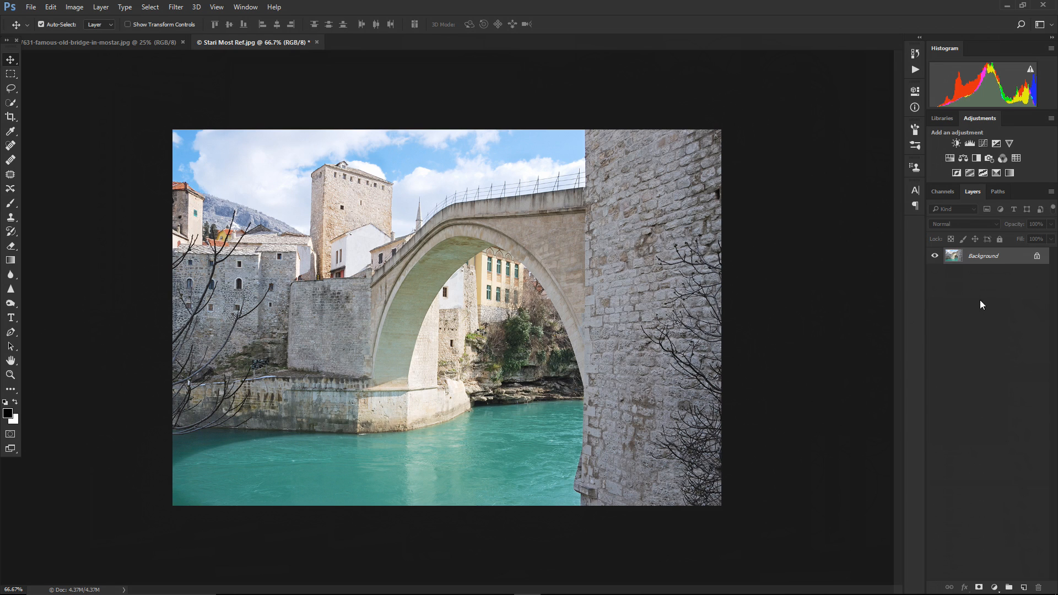
Add a Curves adjustment layer over the photo and raise the upper part of the curve
left_click(995, 588)
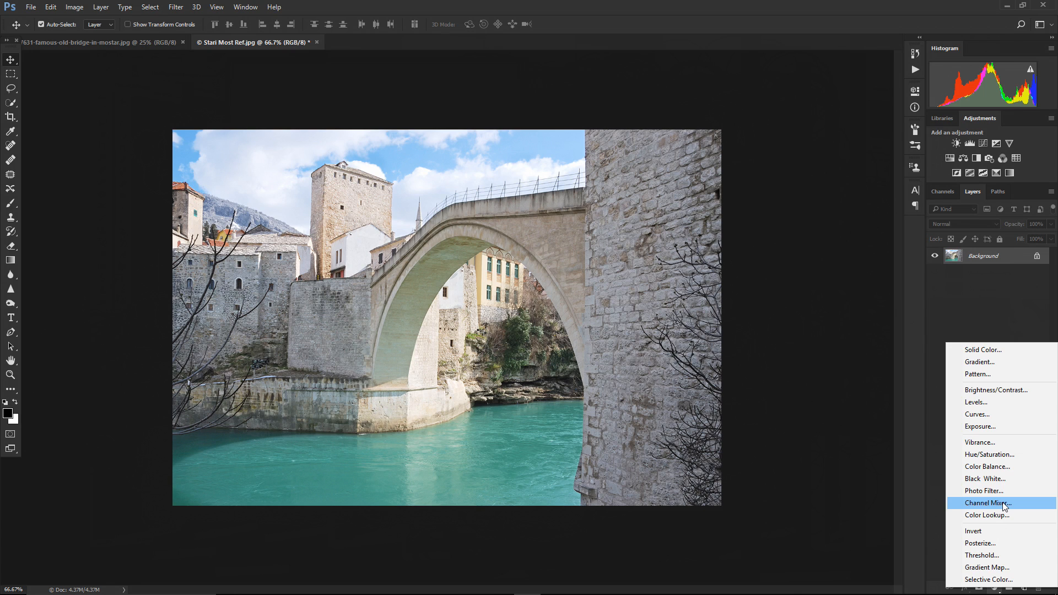
left_click(994, 415)
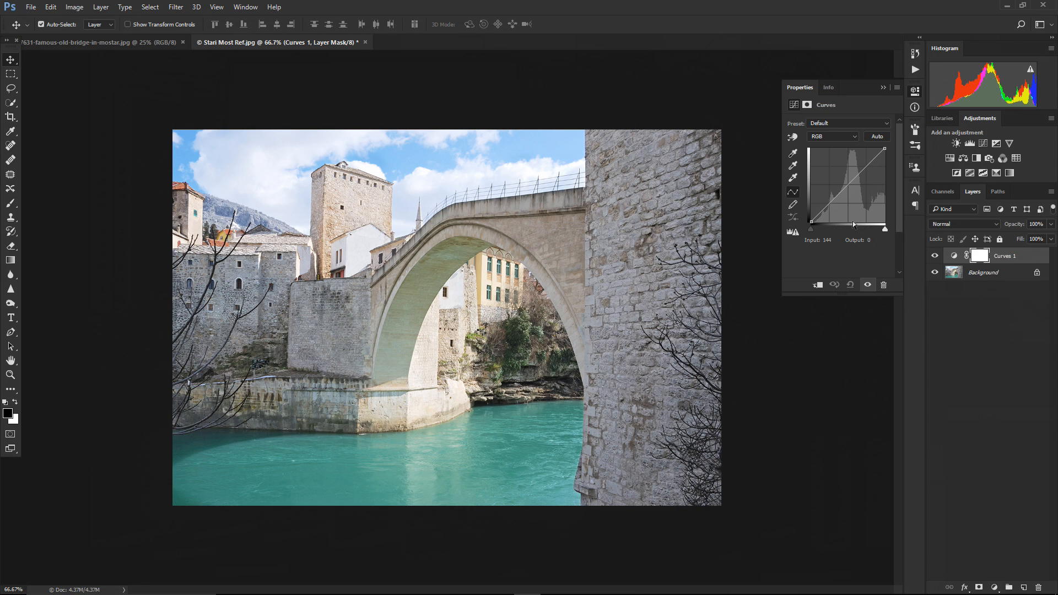
left_click_drag(872, 160, 872, 155)
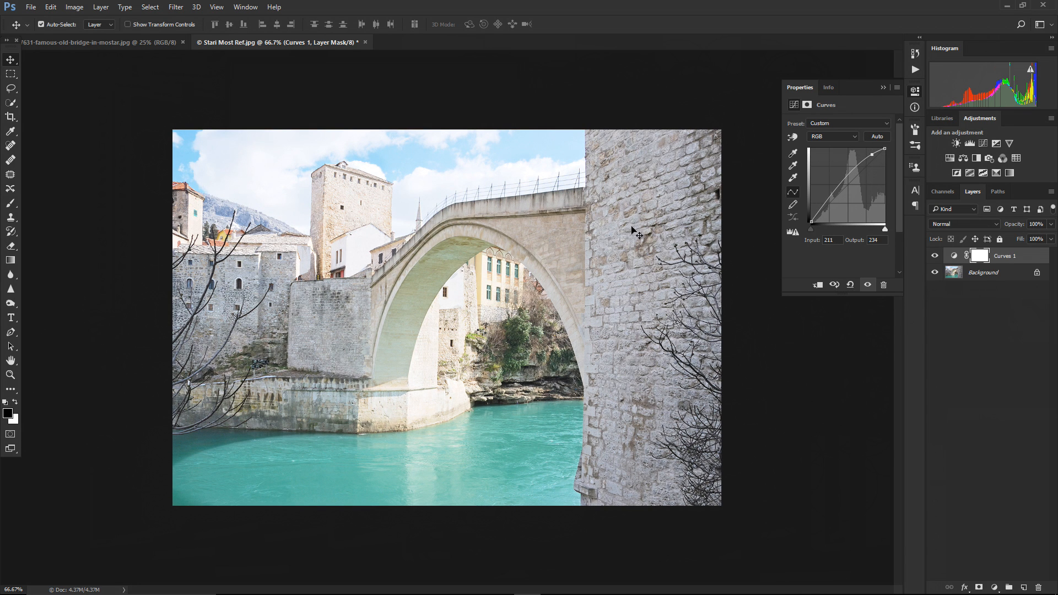
Shape the curve into an S-curve by lowering its shadow point, toggling the Curves layer's visibility to compare
left_click(936, 257)
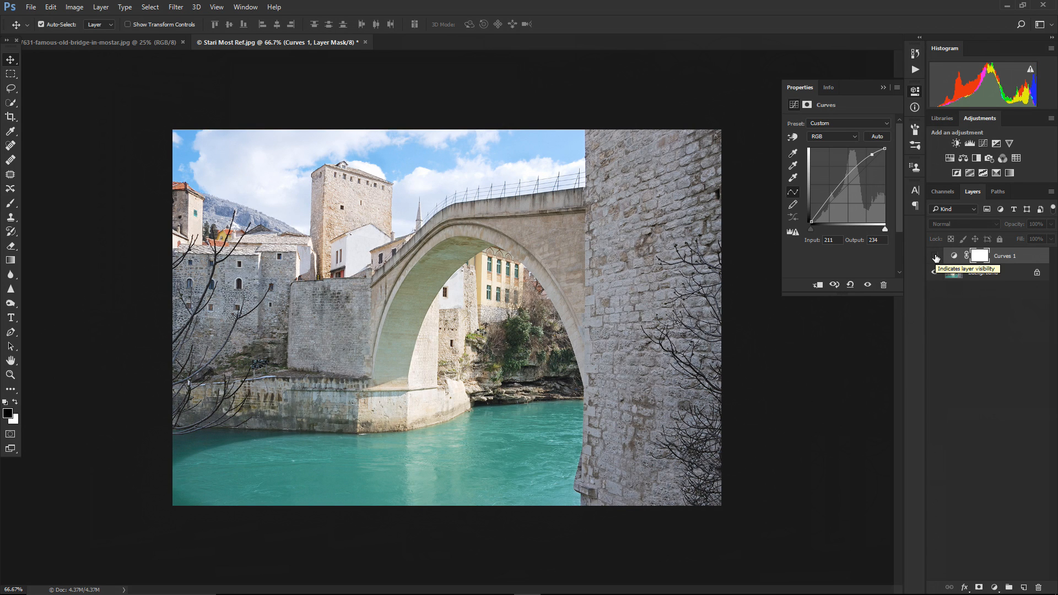
left_click(935, 257)
left_click_drag(824, 205, 828, 218)
left_click(872, 155)
left_click_drag(872, 154, 870, 156)
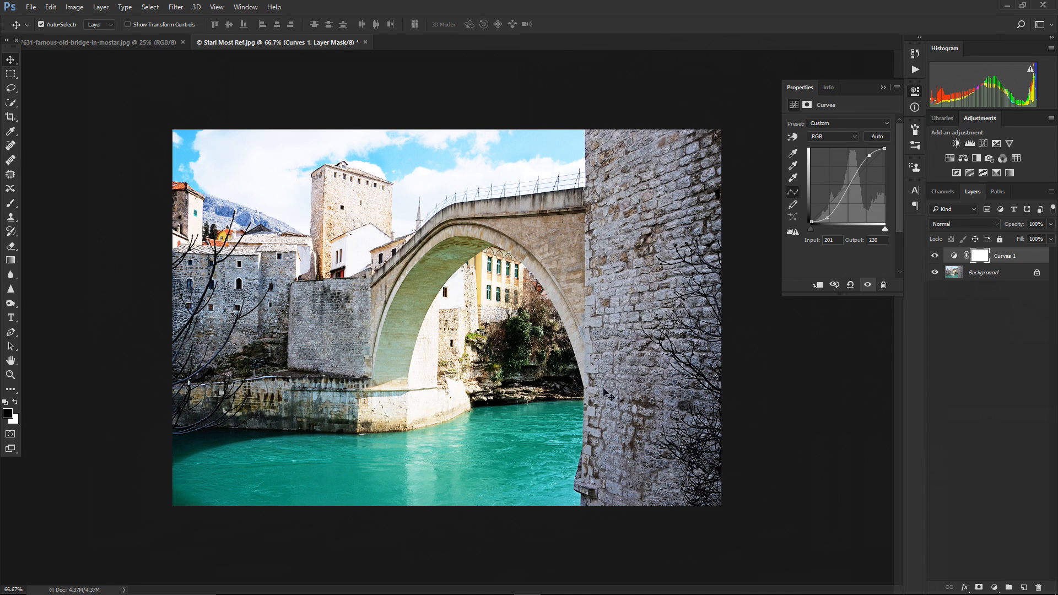
left_click(934, 255)
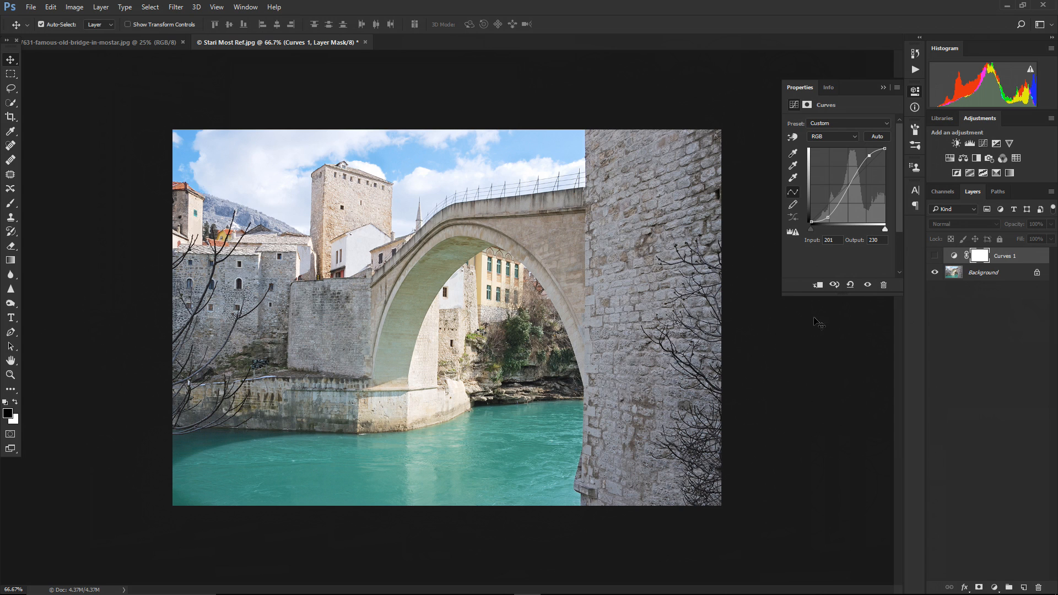
left_click(936, 257)
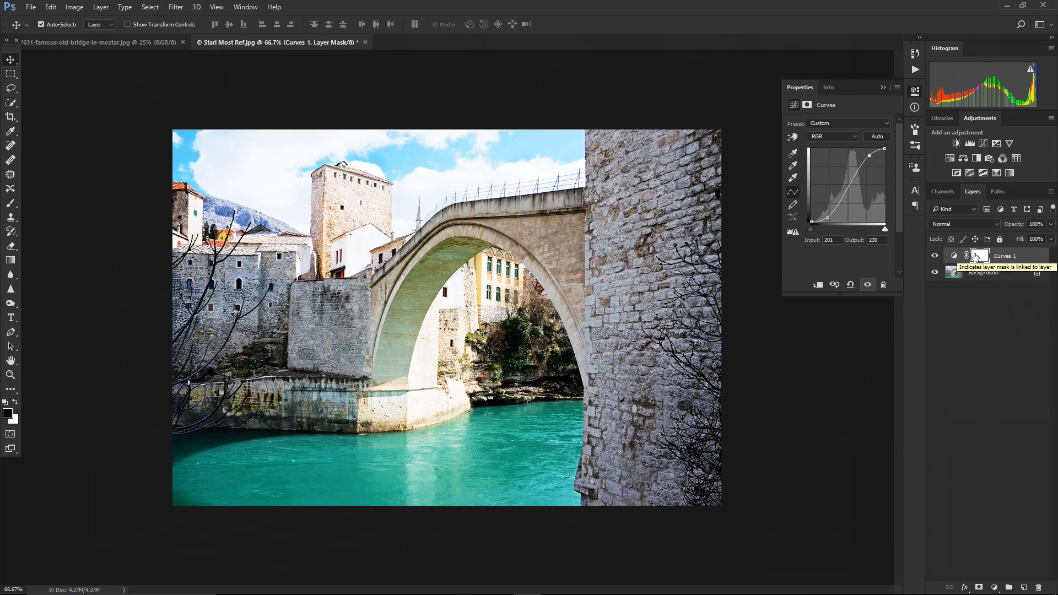
Set the Curves layer's blend mode to Luminosity
left_click(995, 224)
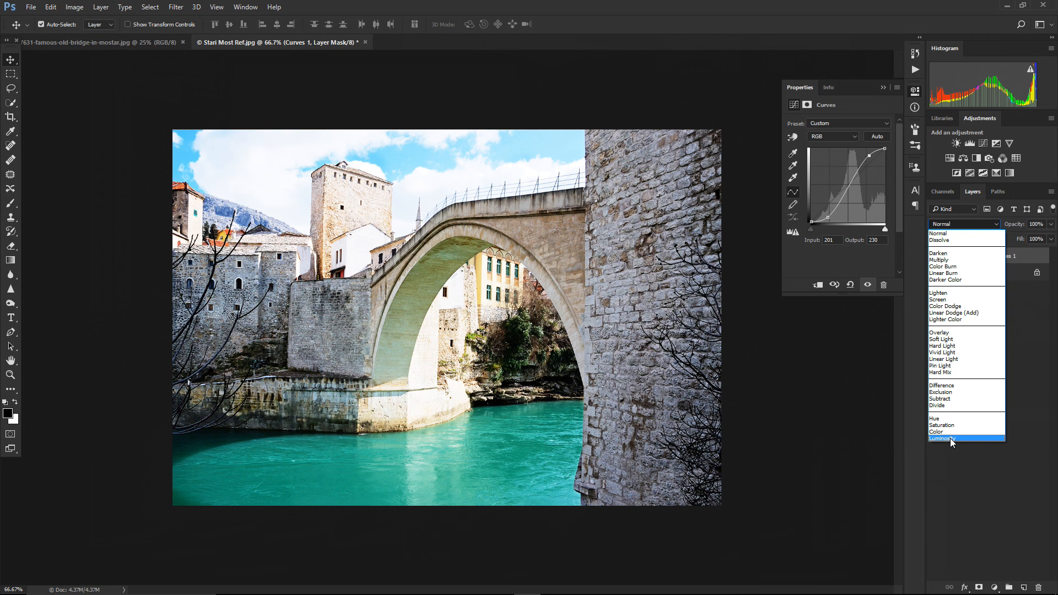
left_click(950, 438)
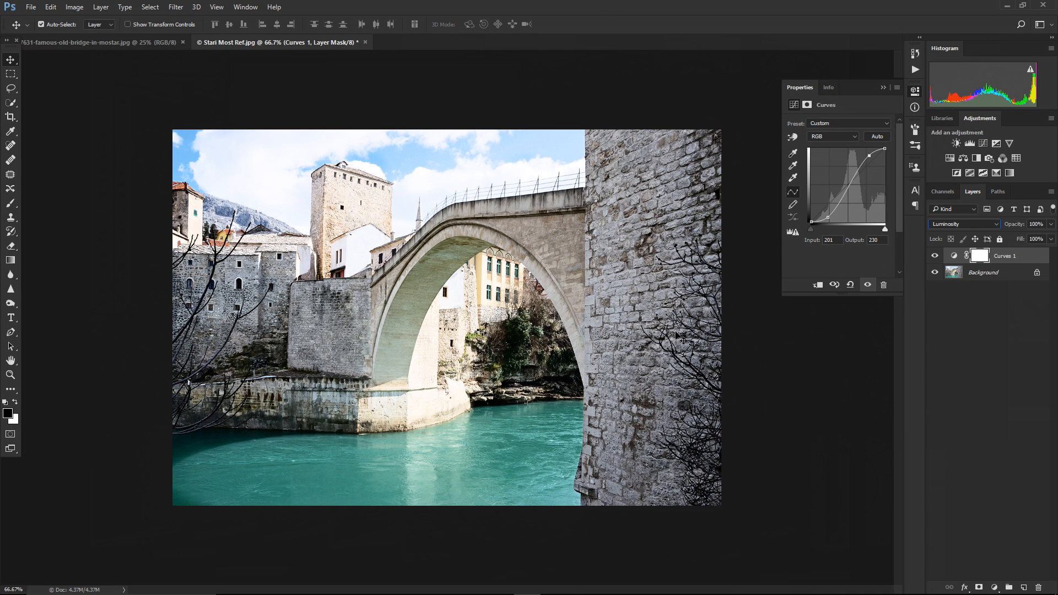
left_click(1051, 224)
mouse_move(1051, 237)
left_mouse_down()
mouse_move(1020, 239)
mouse_move(1051, 243)
left_mouse_up()
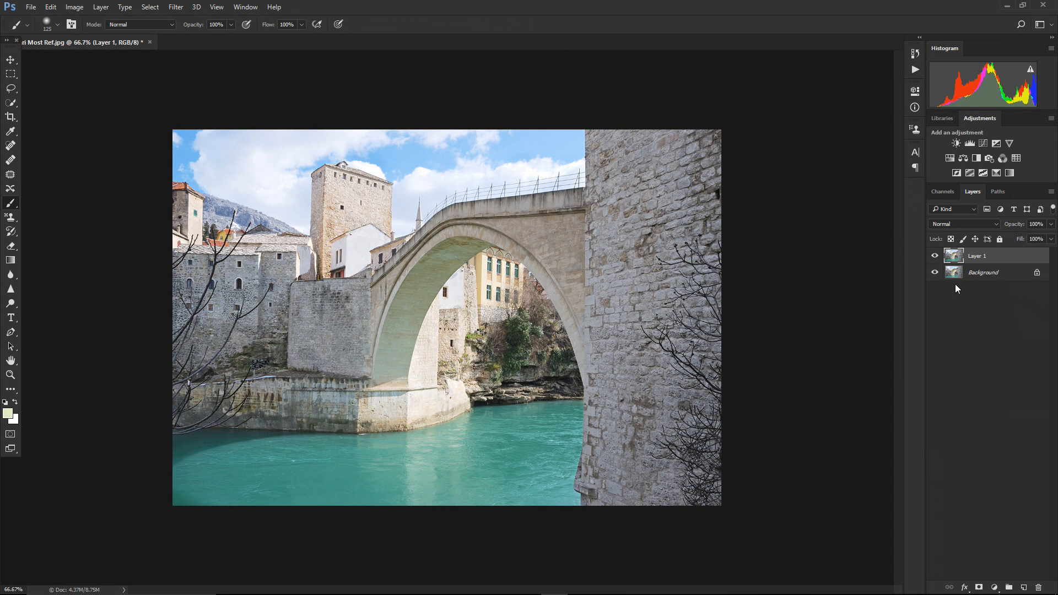
Add a new empty layer above Layer 1
left_click(965, 222)
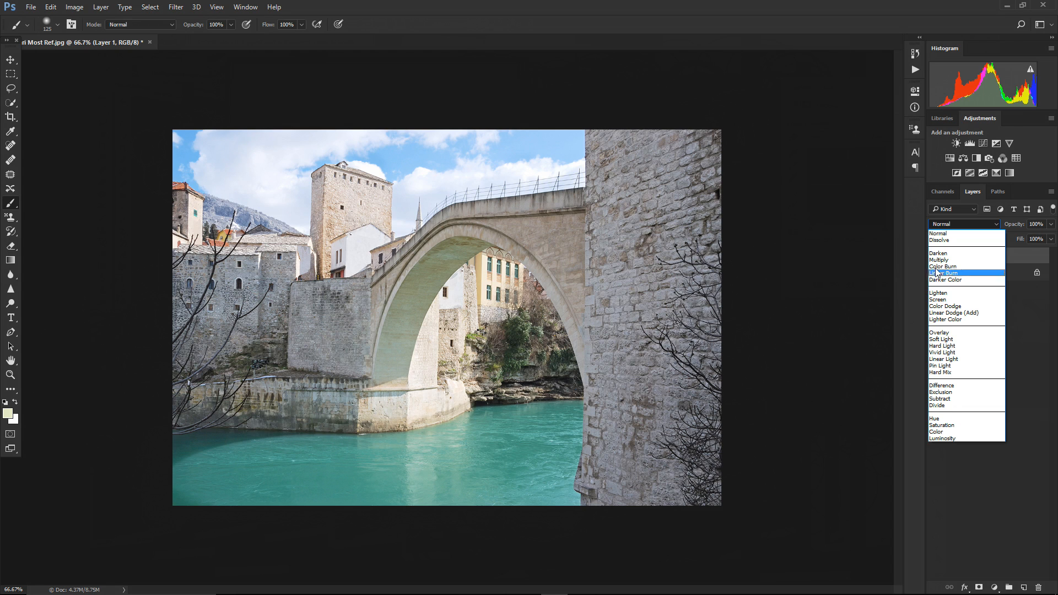
left_click(1020, 297)
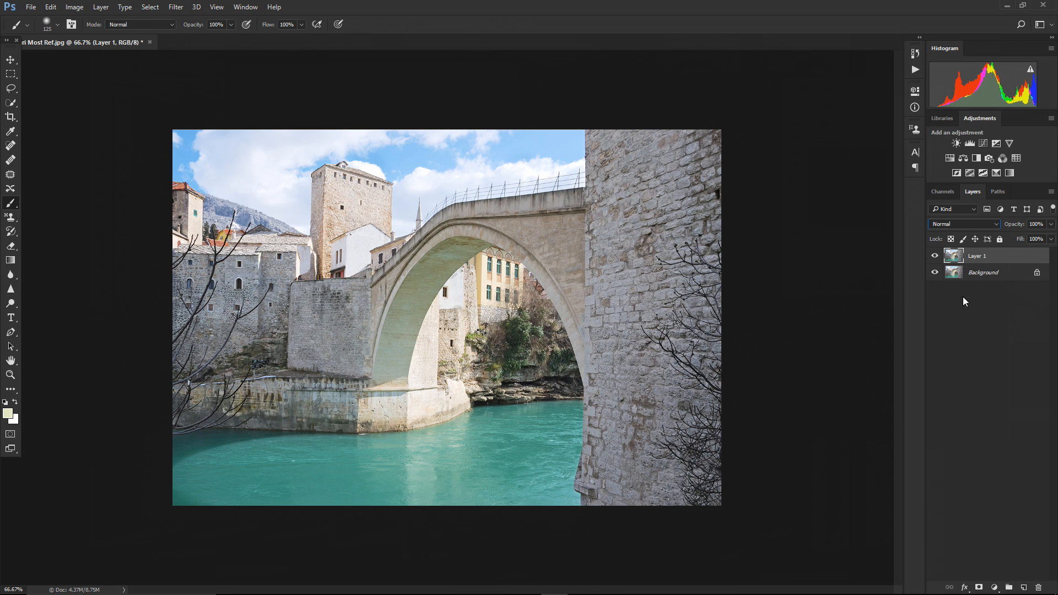
left_click(1024, 587)
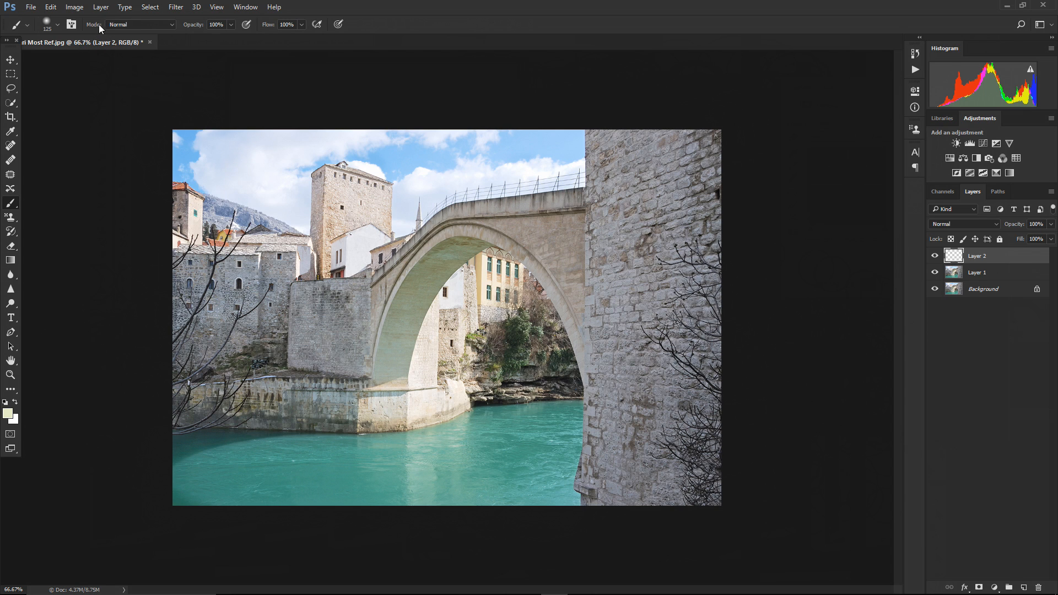
left_click(129, 25)
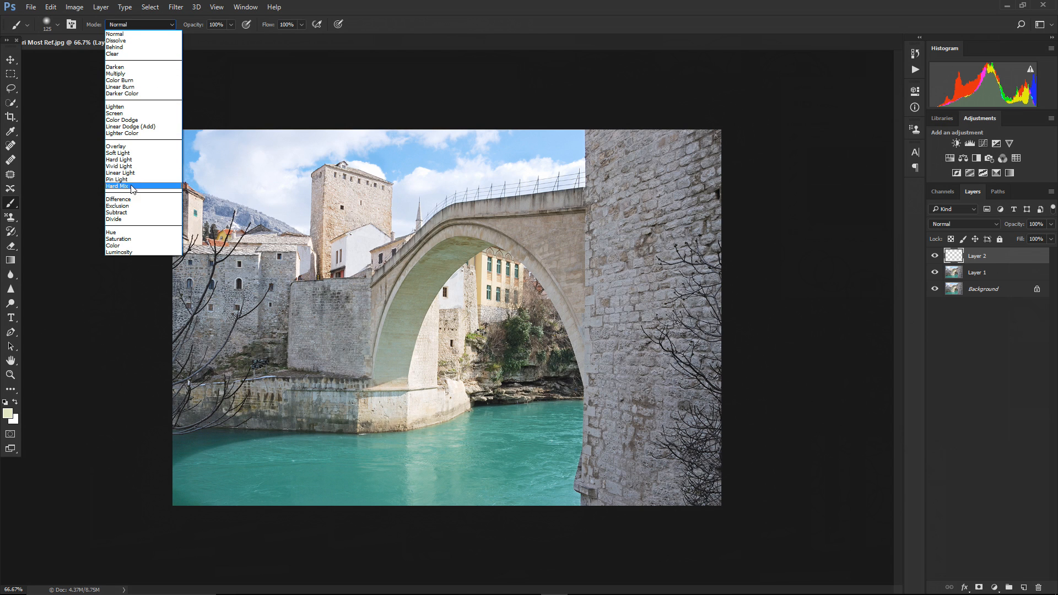
left_click(943, 224)
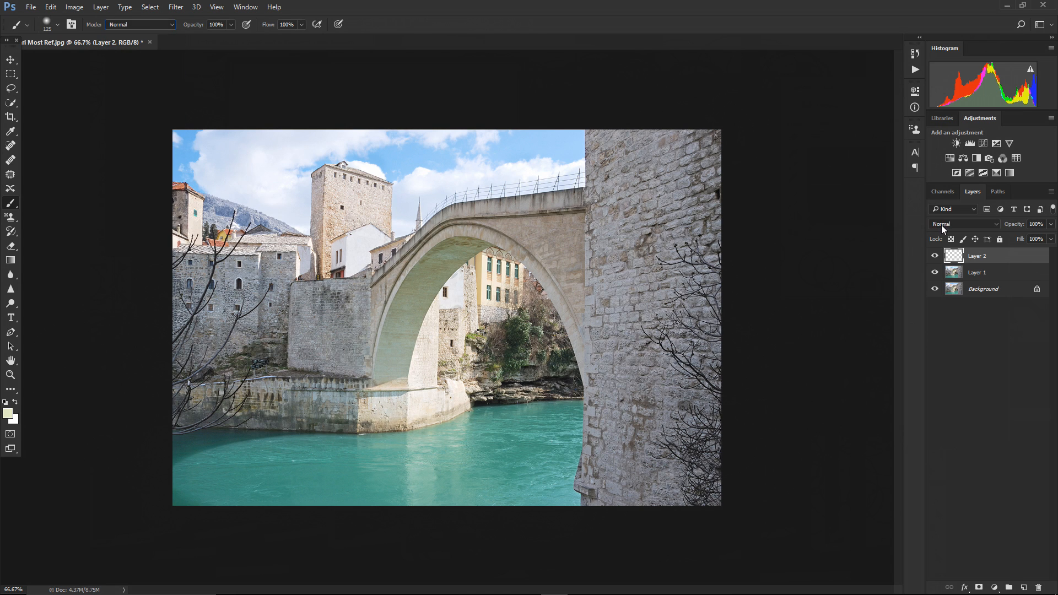
left_click(942, 226)
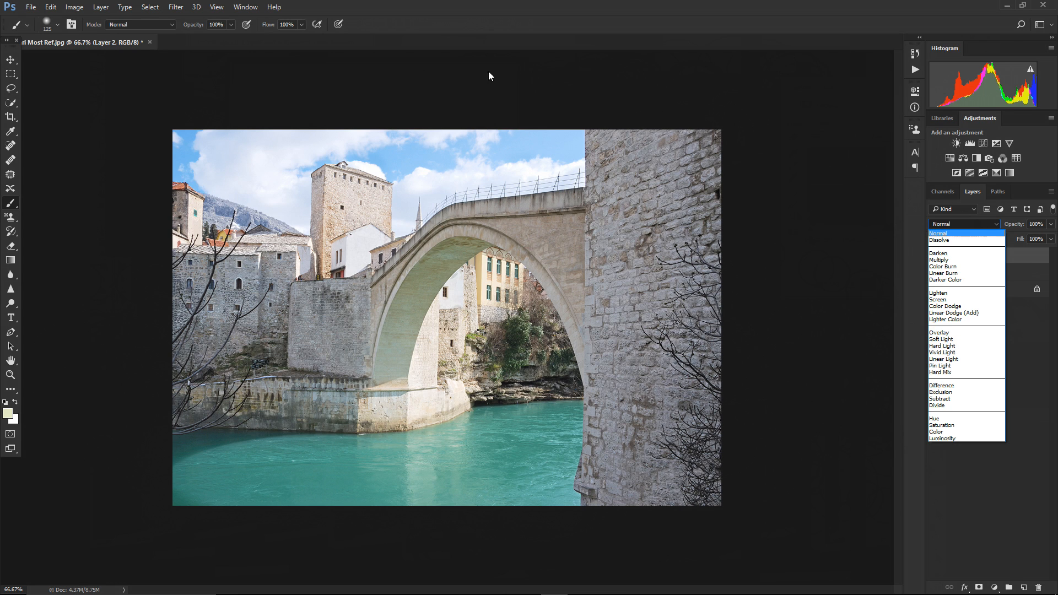
left_click(171, 28)
left_click(169, 26)
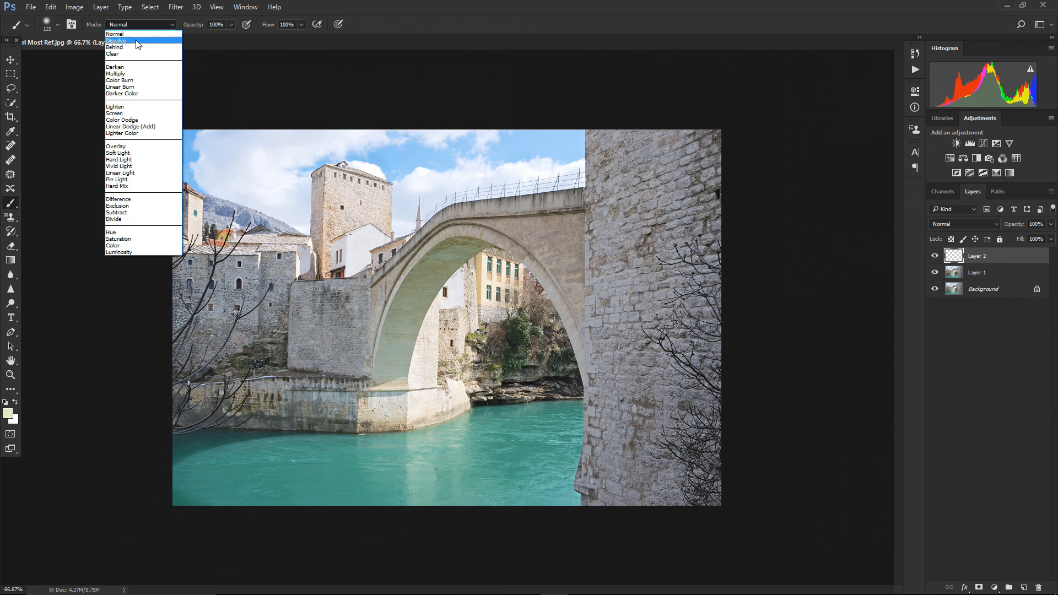
left_click(233, 59)
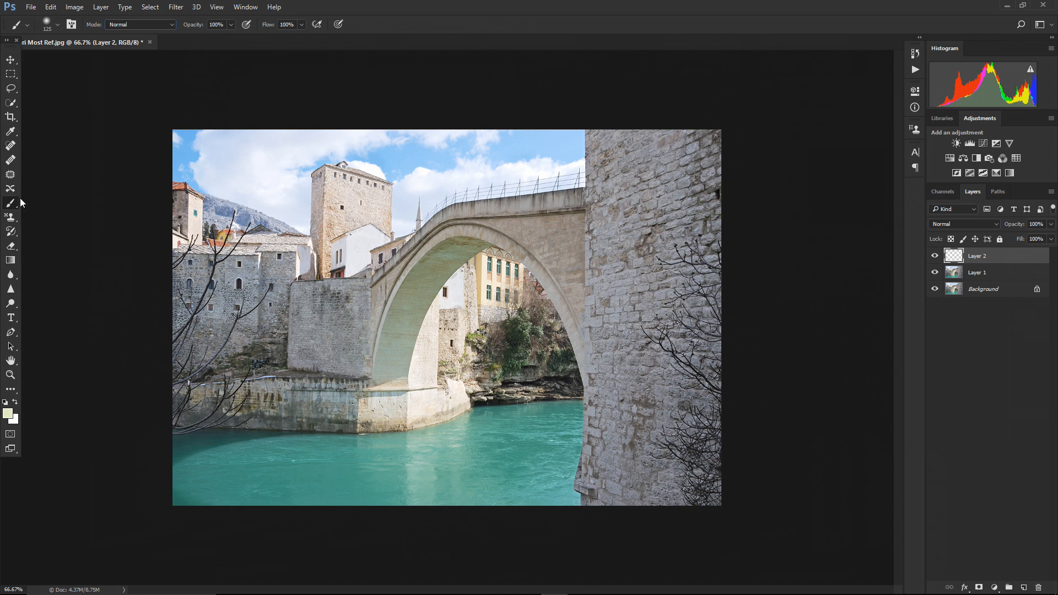
Pick a dark olive green foreground colour (#495e02) and paint a broad stroke across the bridge on Layer 2
left_click(7, 413)
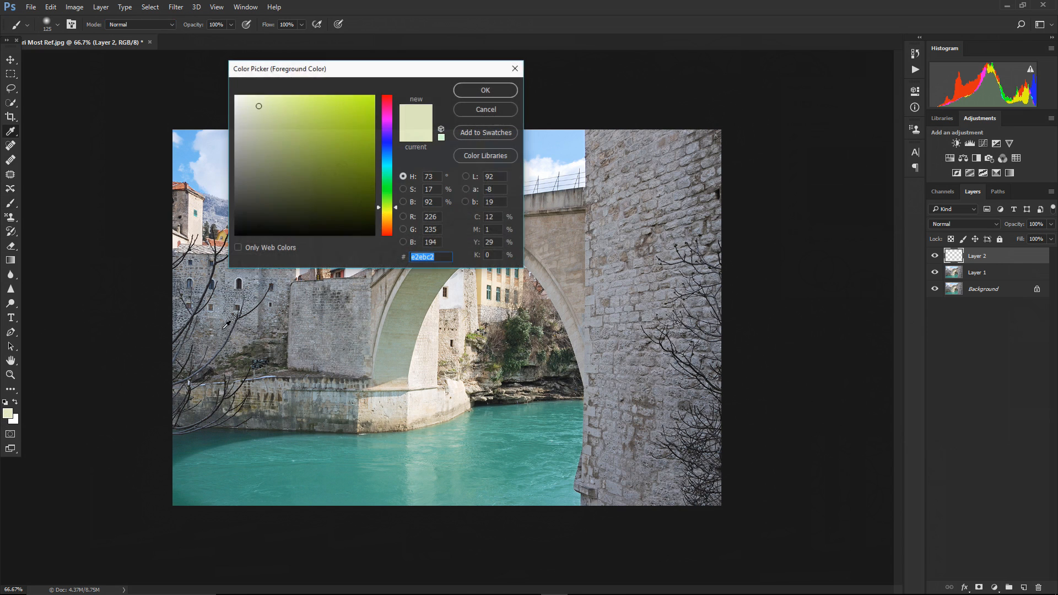
left_click(362, 184)
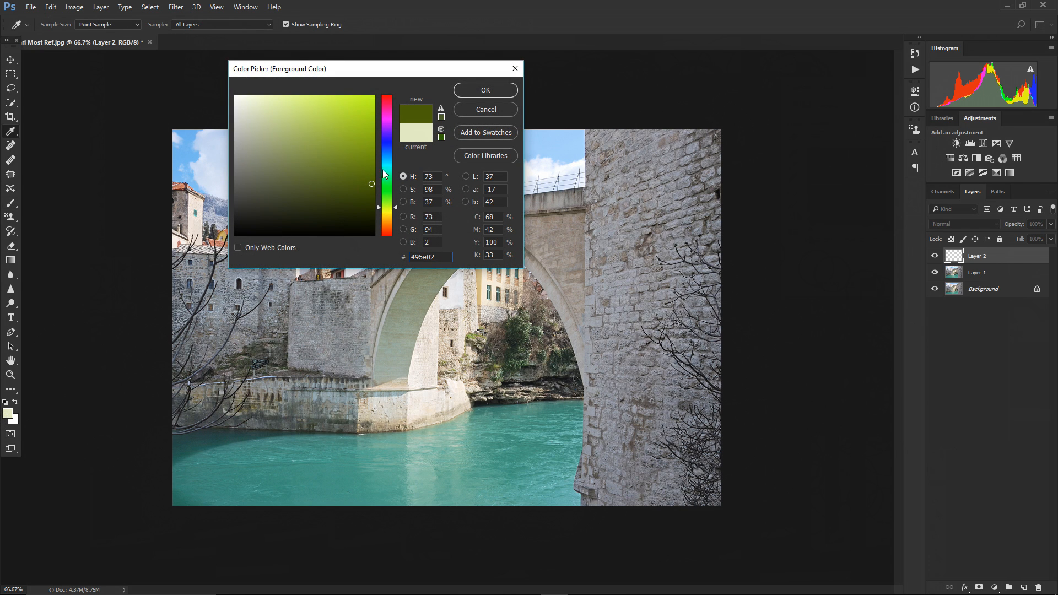
left_click(482, 94)
mouse_move(292, 259)
left_mouse_down()
mouse_move(524, 237)
mouse_move(308, 278)
mouse_move(501, 276)
mouse_move(494, 296)
mouse_move(395, 289)
left_mouse_up()
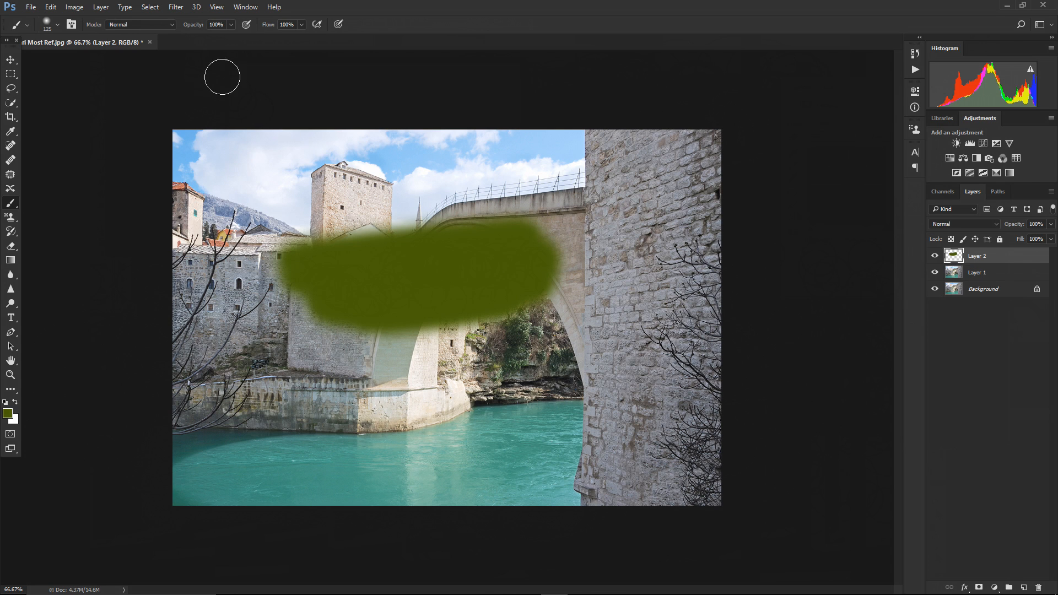
Switch the brush mode to Behind, paint a stroke across the sky, and undo that stroke
left_click(174, 25)
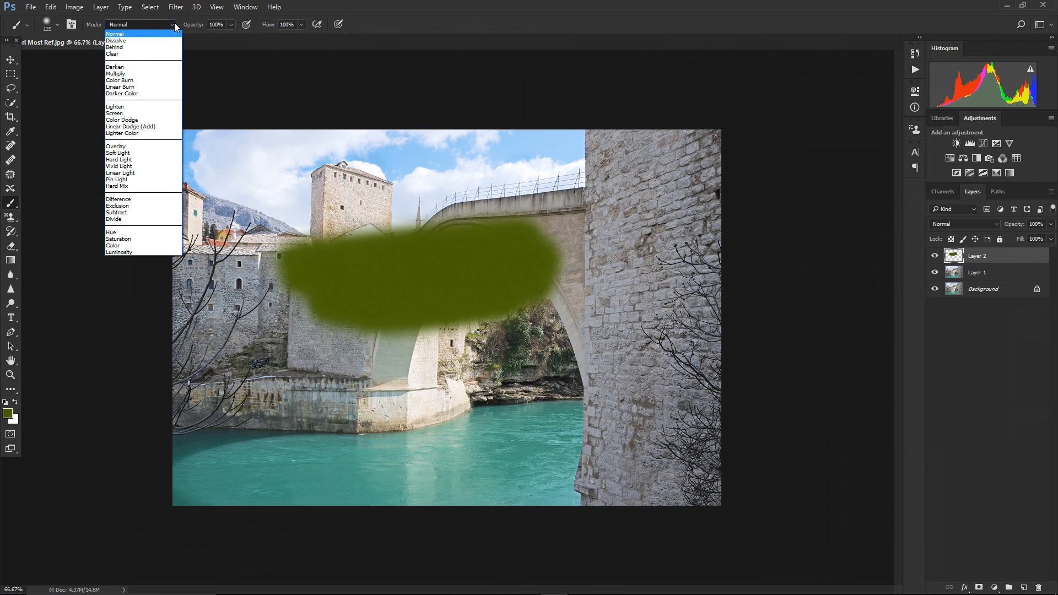
left_click(123, 48)
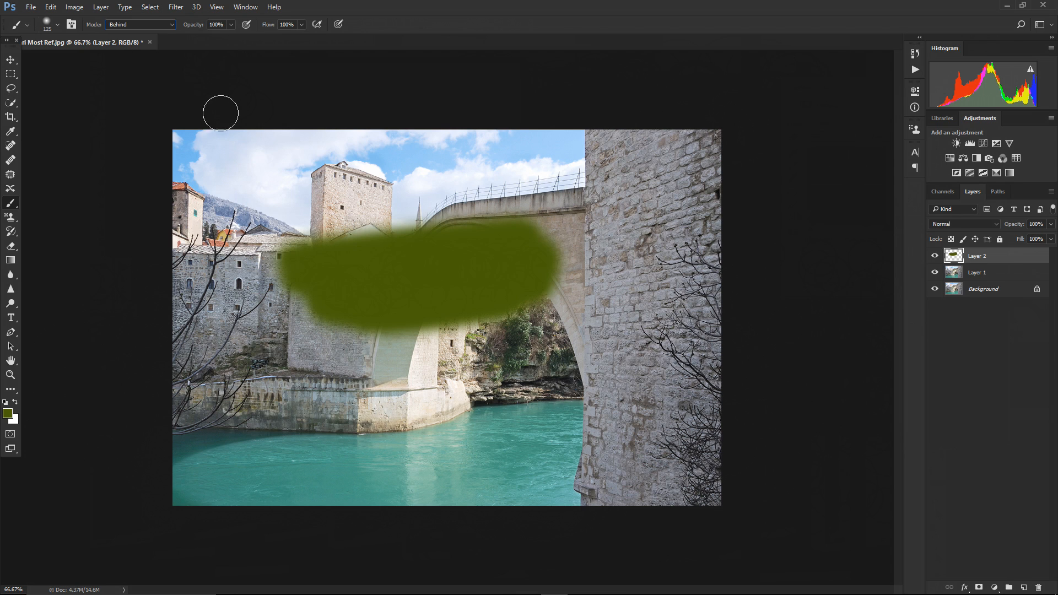
mouse_move(329, 164)
left_mouse_down()
mouse_move(192, 161)
mouse_move(179, 172)
left_mouse_up()
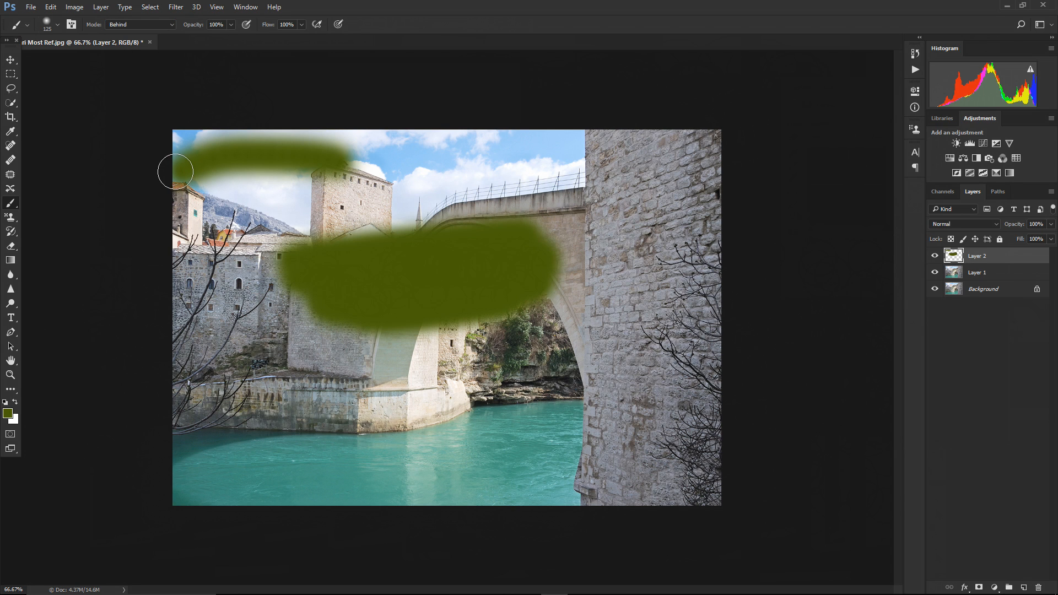
key("ctrl+z")
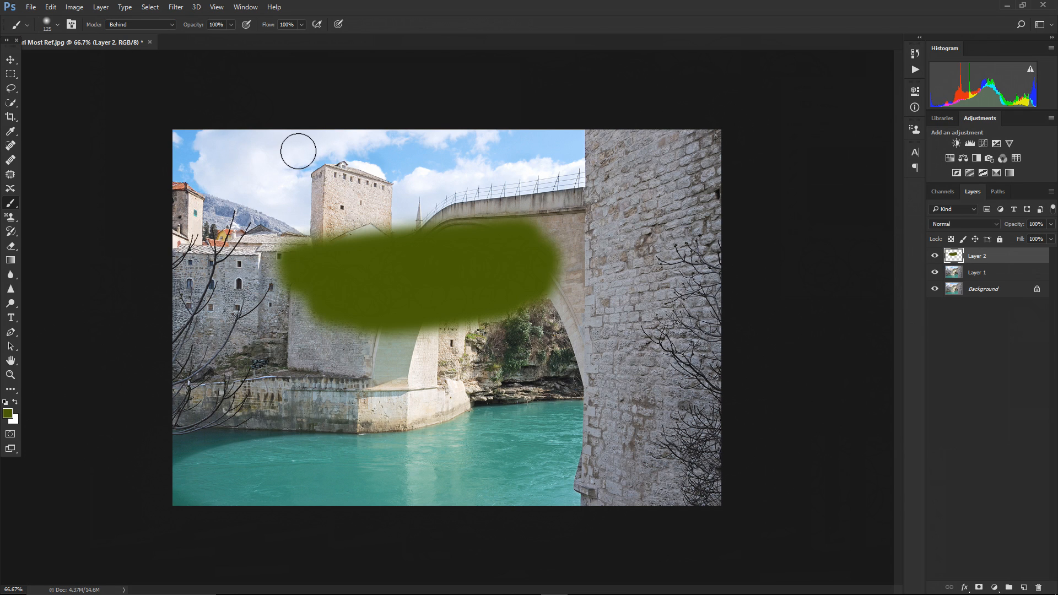
Pick a brown-orange foreground colour (#8b6a1c) and paint around the green stroke with the brush in Behind mode
left_click(170, 25)
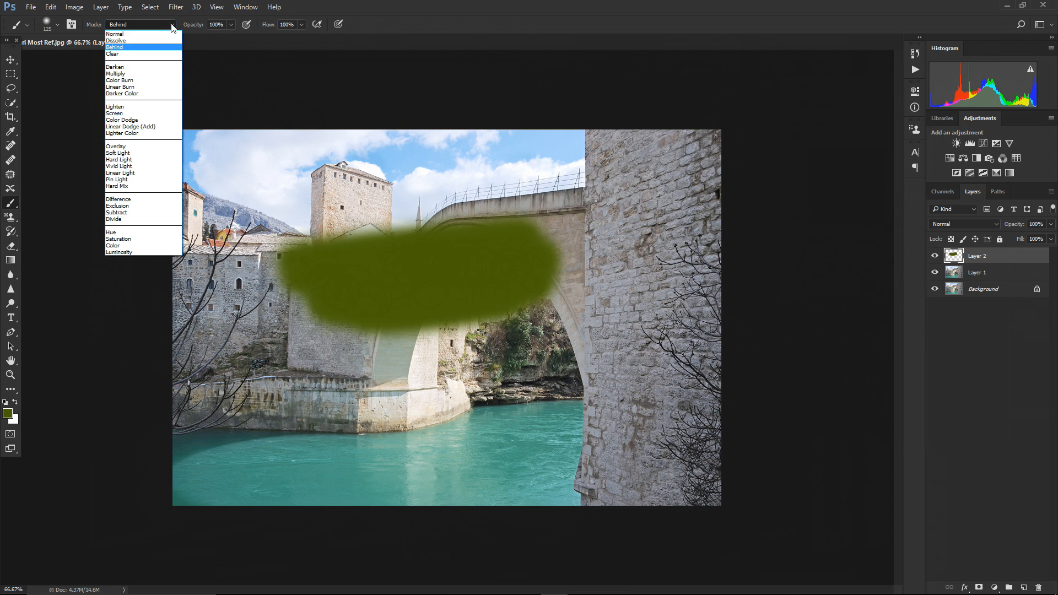
left_click(146, 51)
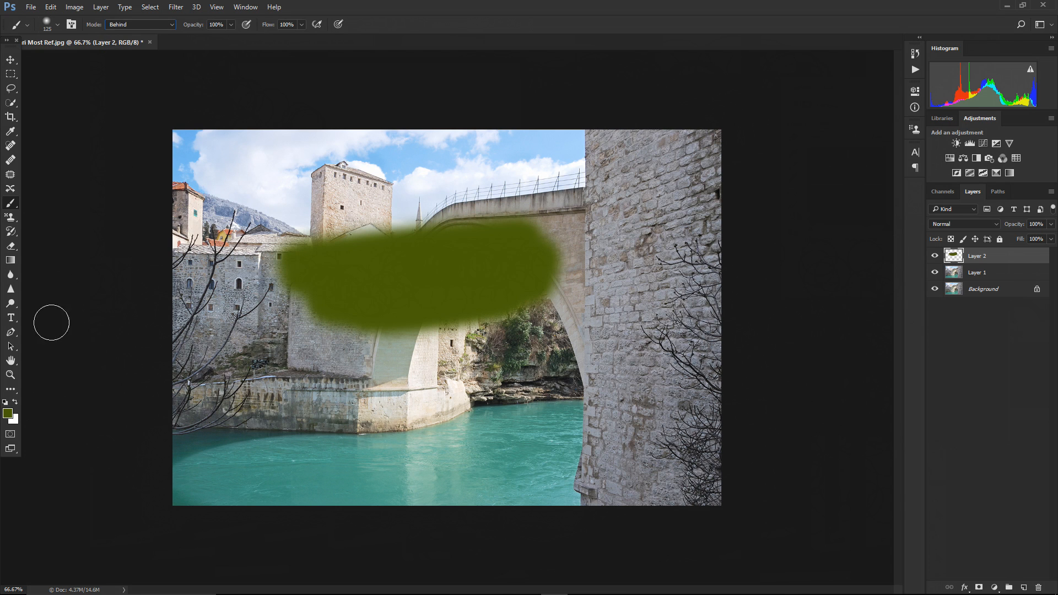
left_click(8, 412)
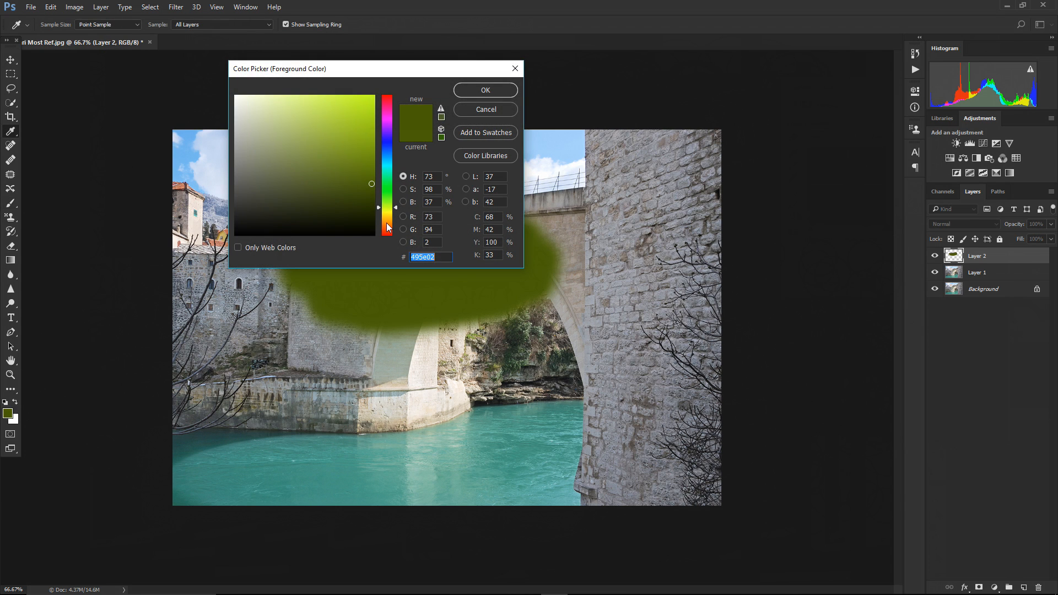
left_click(387, 221)
left_click_drag(347, 166, 346, 159)
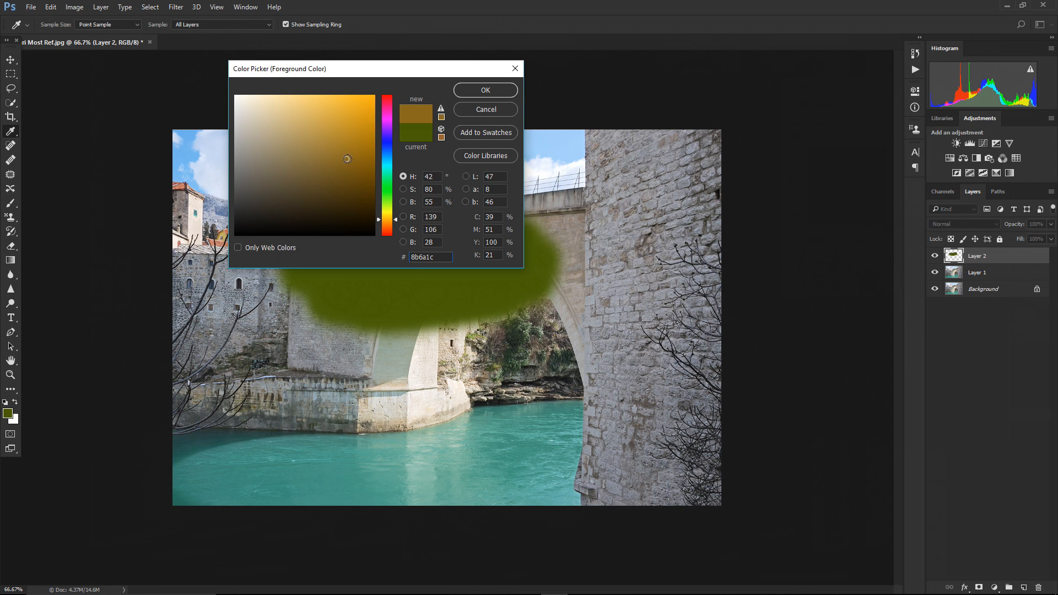
left_click(485, 90)
key("b")
mouse_move(634, 370)
left_mouse_down()
mouse_move(512, 421)
mouse_move(656, 406)
mouse_move(588, 418)
left_mouse_up()
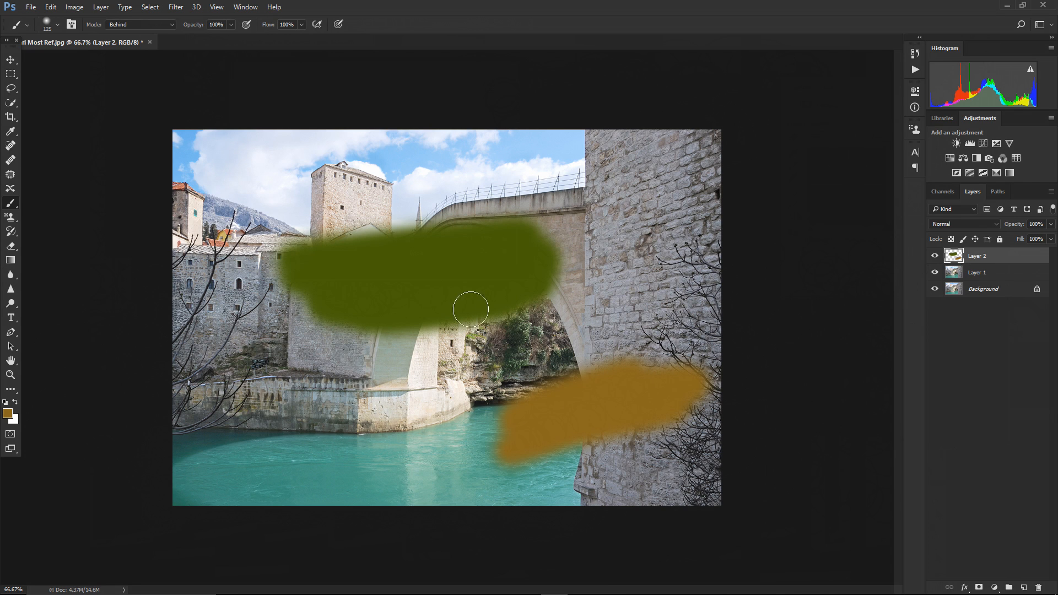
mouse_move(574, 378)
left_mouse_down()
mouse_move(481, 404)
mouse_move(617, 344)
mouse_move(447, 397)
mouse_move(554, 337)
mouse_move(537, 323)
mouse_move(468, 335)
mouse_move(568, 296)
mouse_move(464, 343)
mouse_move(592, 270)
mouse_move(525, 294)
mouse_move(544, 262)
mouse_move(505, 226)
mouse_move(306, 247)
mouse_move(281, 237)
mouse_move(355, 214)
mouse_move(435, 215)
mouse_move(290, 211)
mouse_move(246, 256)
mouse_move(297, 281)
mouse_move(258, 326)
mouse_move(454, 343)
mouse_move(420, 343)
left_mouse_up()
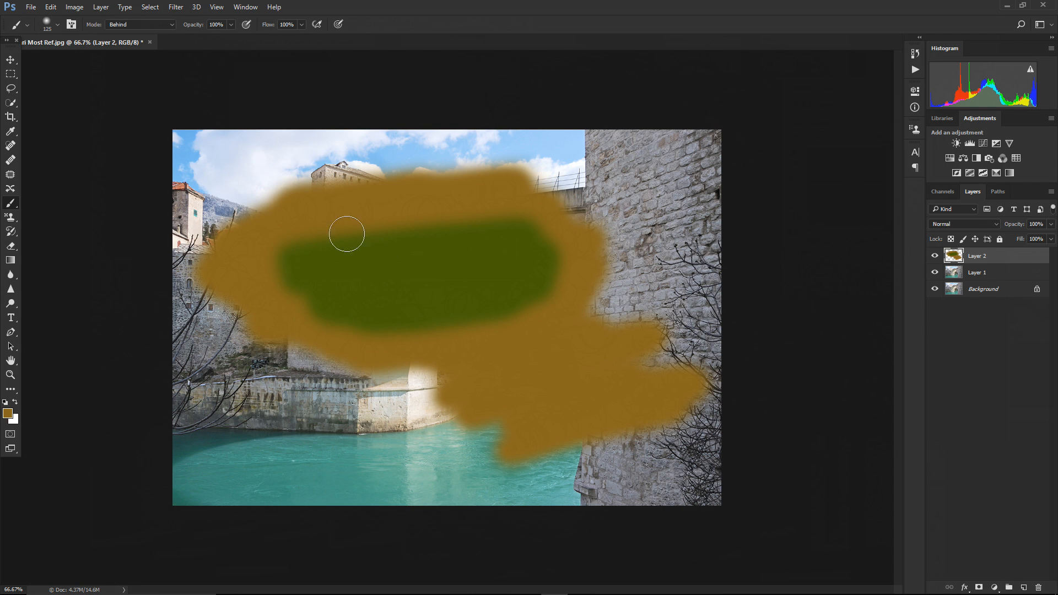
mouse_move(609, 260)
left_mouse_down()
mouse_move(495, 178)
mouse_move(512, 184)
mouse_move(346, 187)
mouse_move(260, 209)
mouse_move(207, 255)
mouse_move(275, 333)
mouse_move(291, 369)
mouse_move(488, 377)
left_mouse_up()
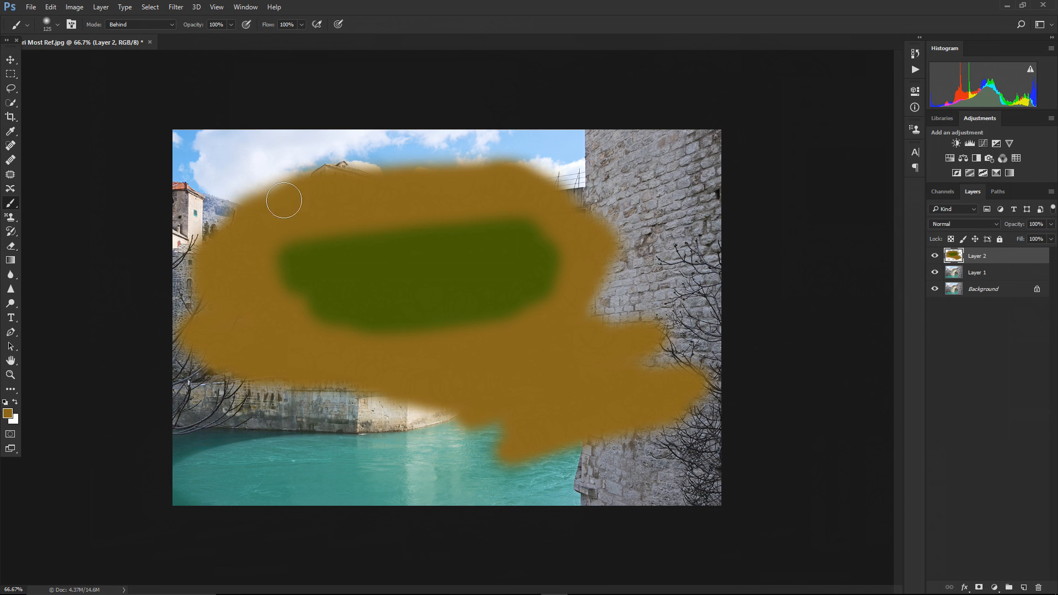
Set the brush mode to Clear and paint over the strokes to erase them from Layer 2
left_click(172, 25)
left_click(143, 54)
mouse_move(260, 172)
left_mouse_down()
mouse_move(463, 152)
mouse_move(223, 171)
mouse_move(578, 149)
mouse_move(279, 200)
mouse_move(576, 191)
mouse_move(311, 217)
mouse_move(622, 193)
mouse_move(575, 218)
mouse_move(664, 225)
mouse_move(640, 257)
mouse_move(657, 284)
mouse_move(619, 317)
mouse_move(622, 347)
mouse_move(603, 385)
mouse_move(632, 427)
mouse_move(560, 466)
mouse_move(630, 436)
mouse_move(555, 426)
mouse_move(607, 391)
mouse_move(591, 375)
mouse_move(425, 381)
mouse_move(345, 346)
mouse_move(387, 272)
mouse_move(380, 215)
mouse_move(325, 191)
mouse_move(206, 232)
mouse_move(202, 207)
mouse_move(142, 269)
mouse_move(140, 285)
mouse_move(341, 314)
mouse_move(390, 342)
mouse_move(291, 364)
mouse_move(481, 357)
left_mouse_up()
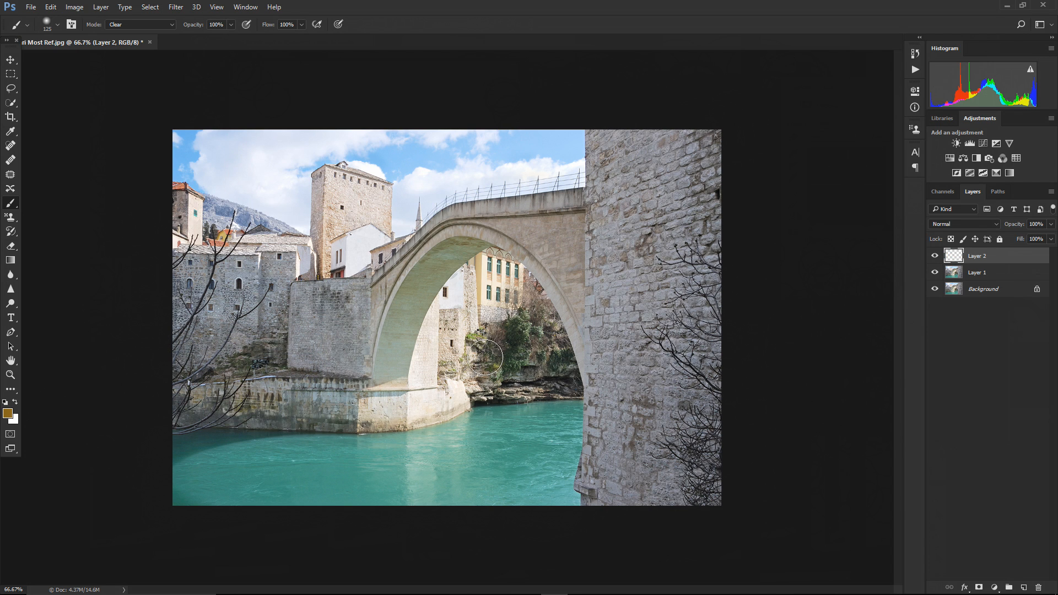